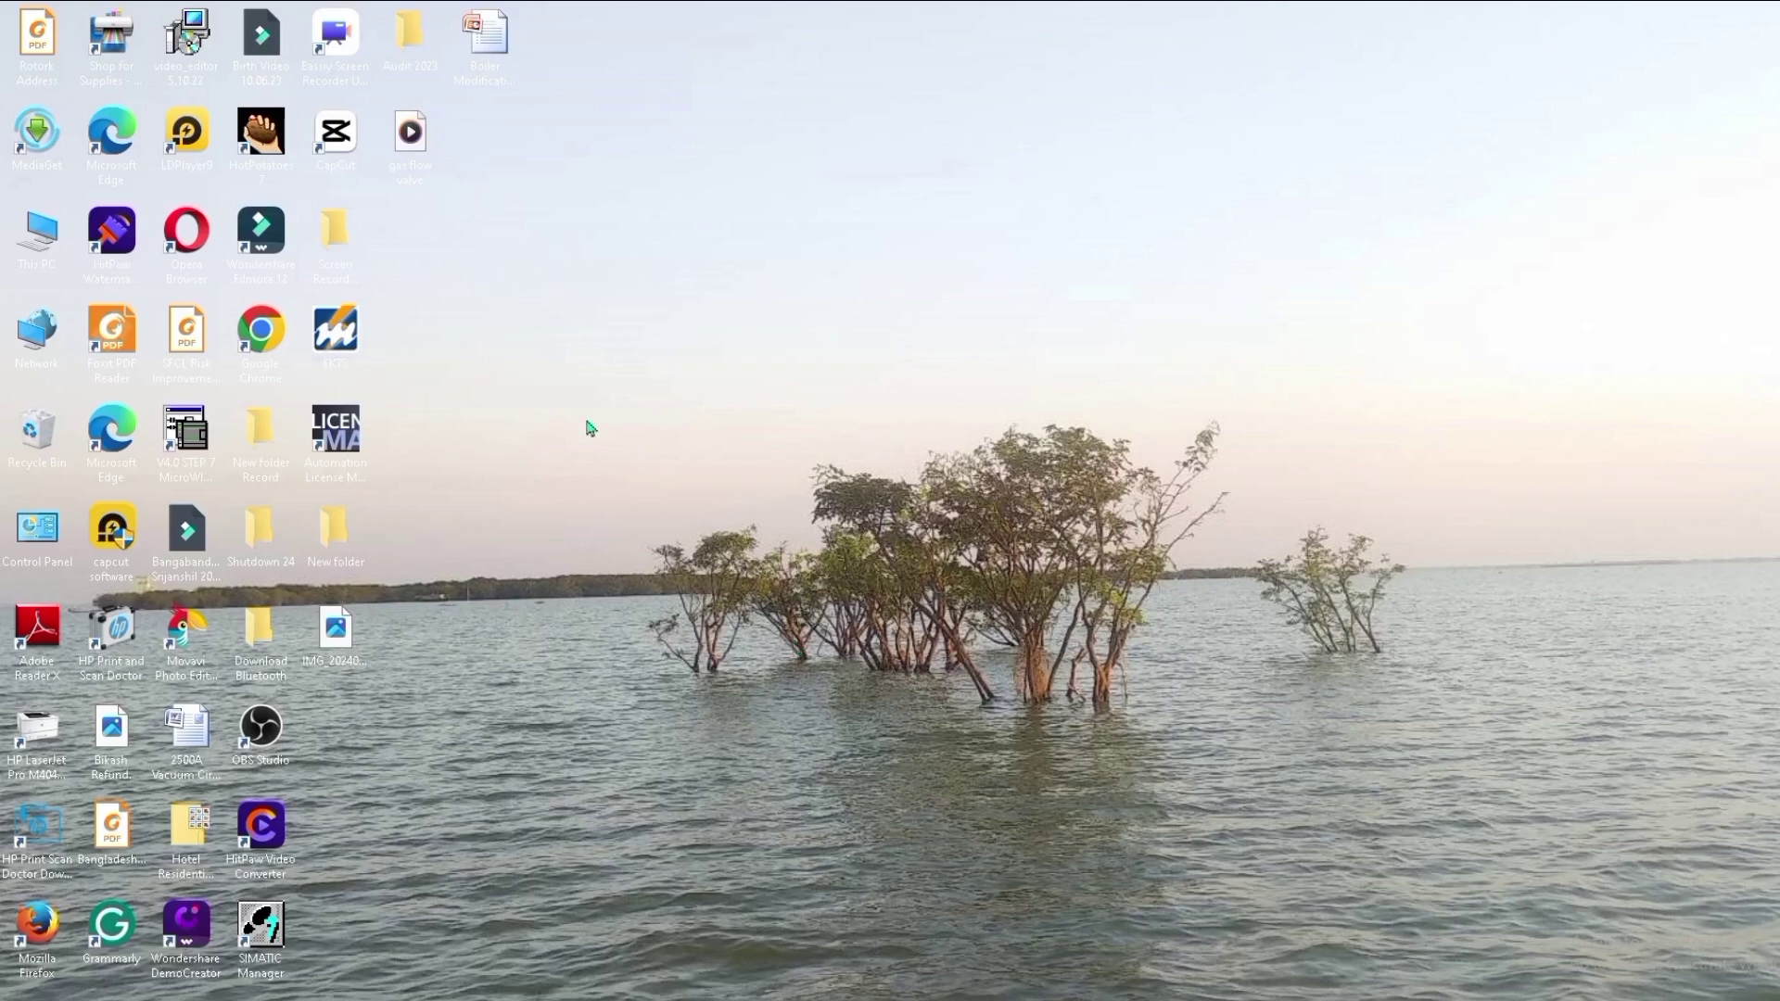
- Launch EKTS and open the project "CKT 15 Air Compressor Star Delta 6 Tripple Contact with Auto Switch" from the EKT Projects folder
{"action": "double_click", "coordinate": [337, 336]}
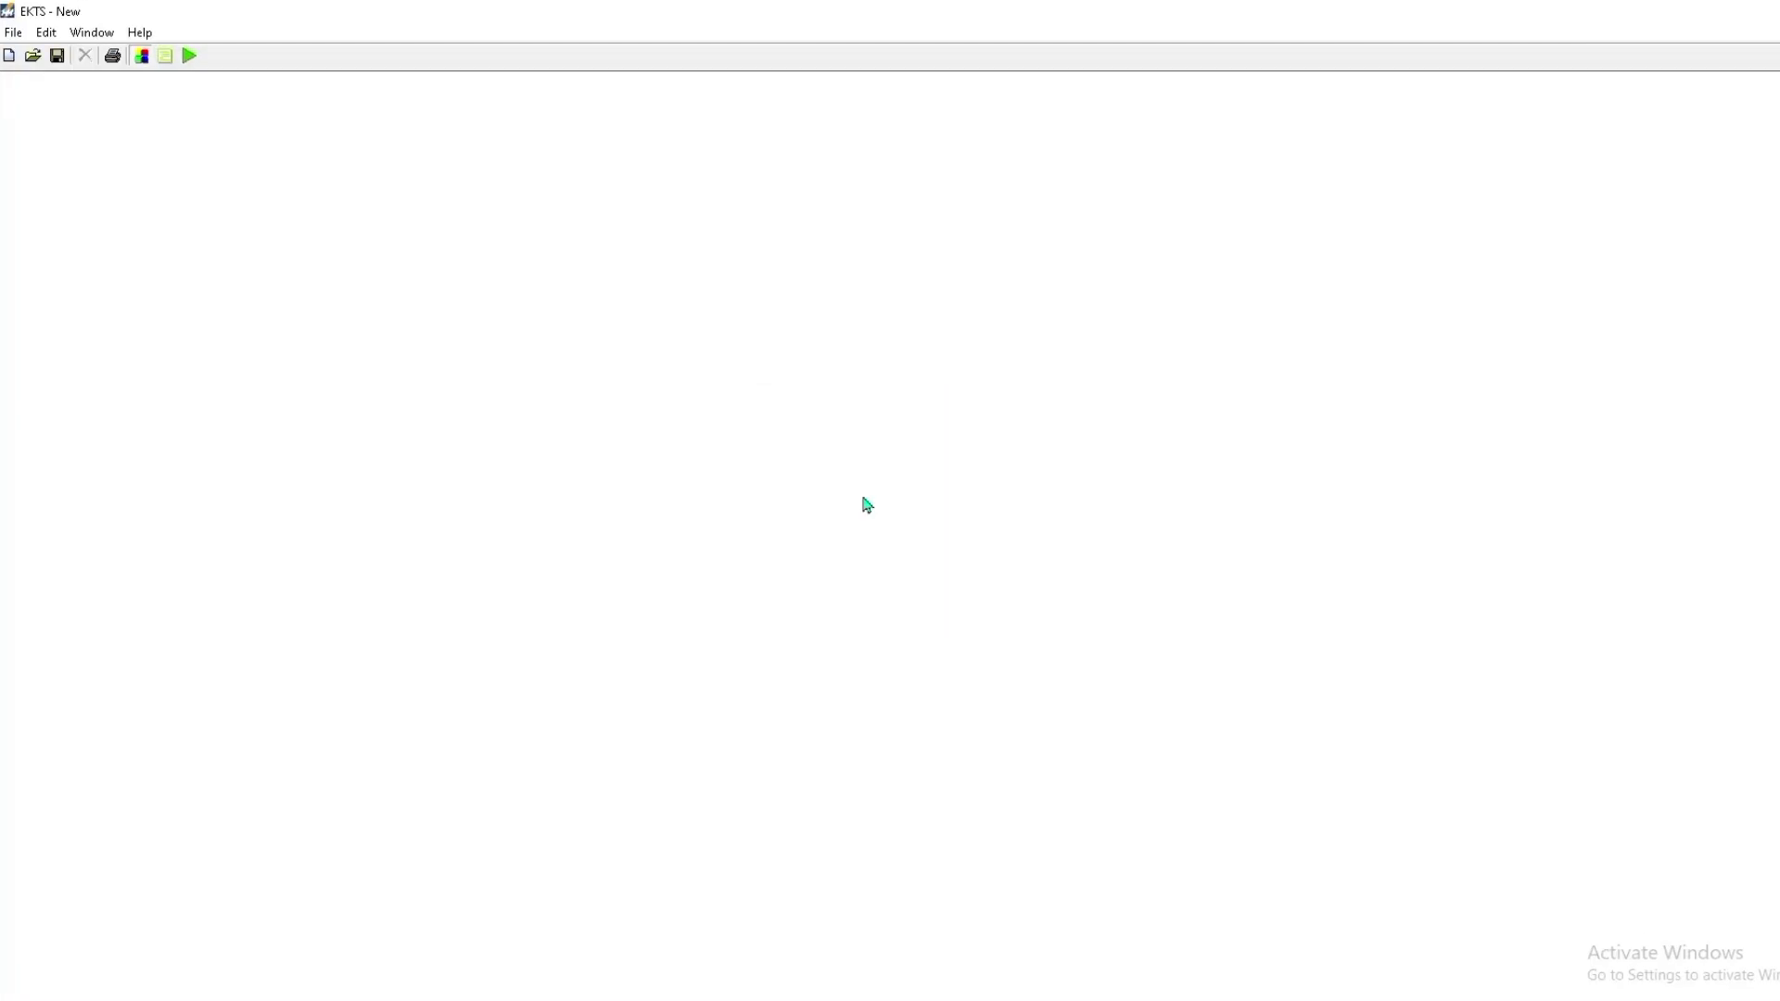
{"action": "key", "text": "alt+f"}
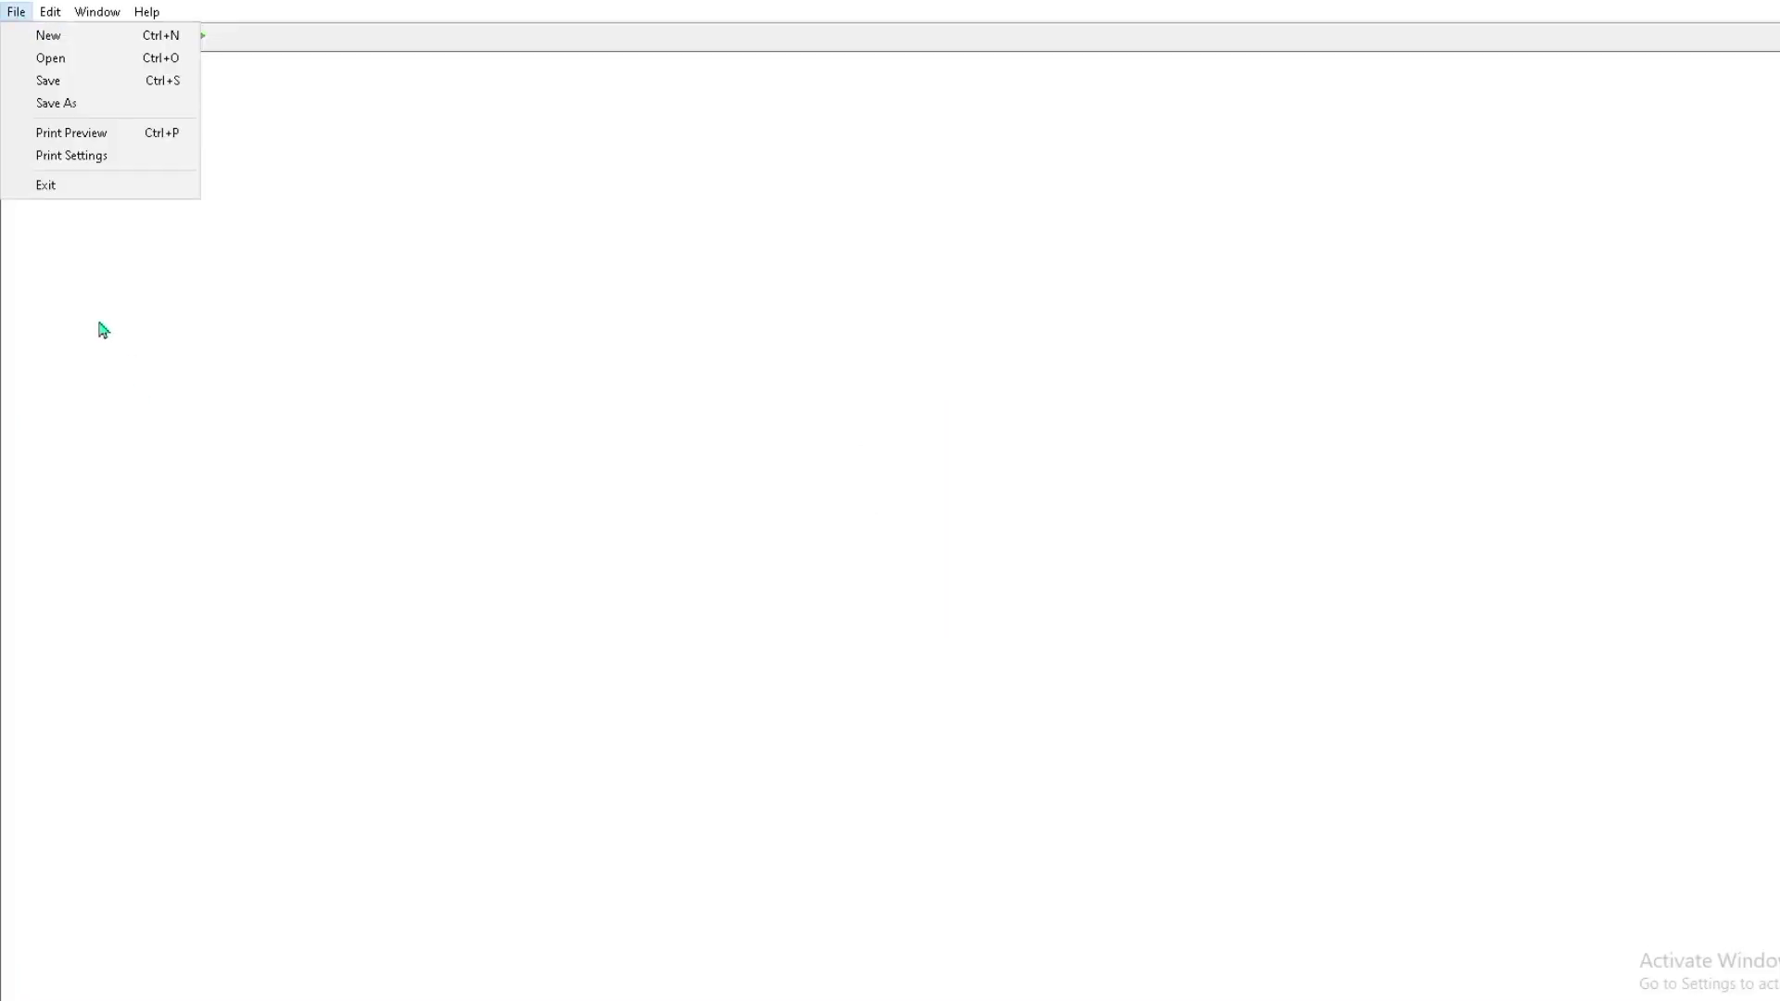
{"action": "left_click", "coordinate": [50, 60]}
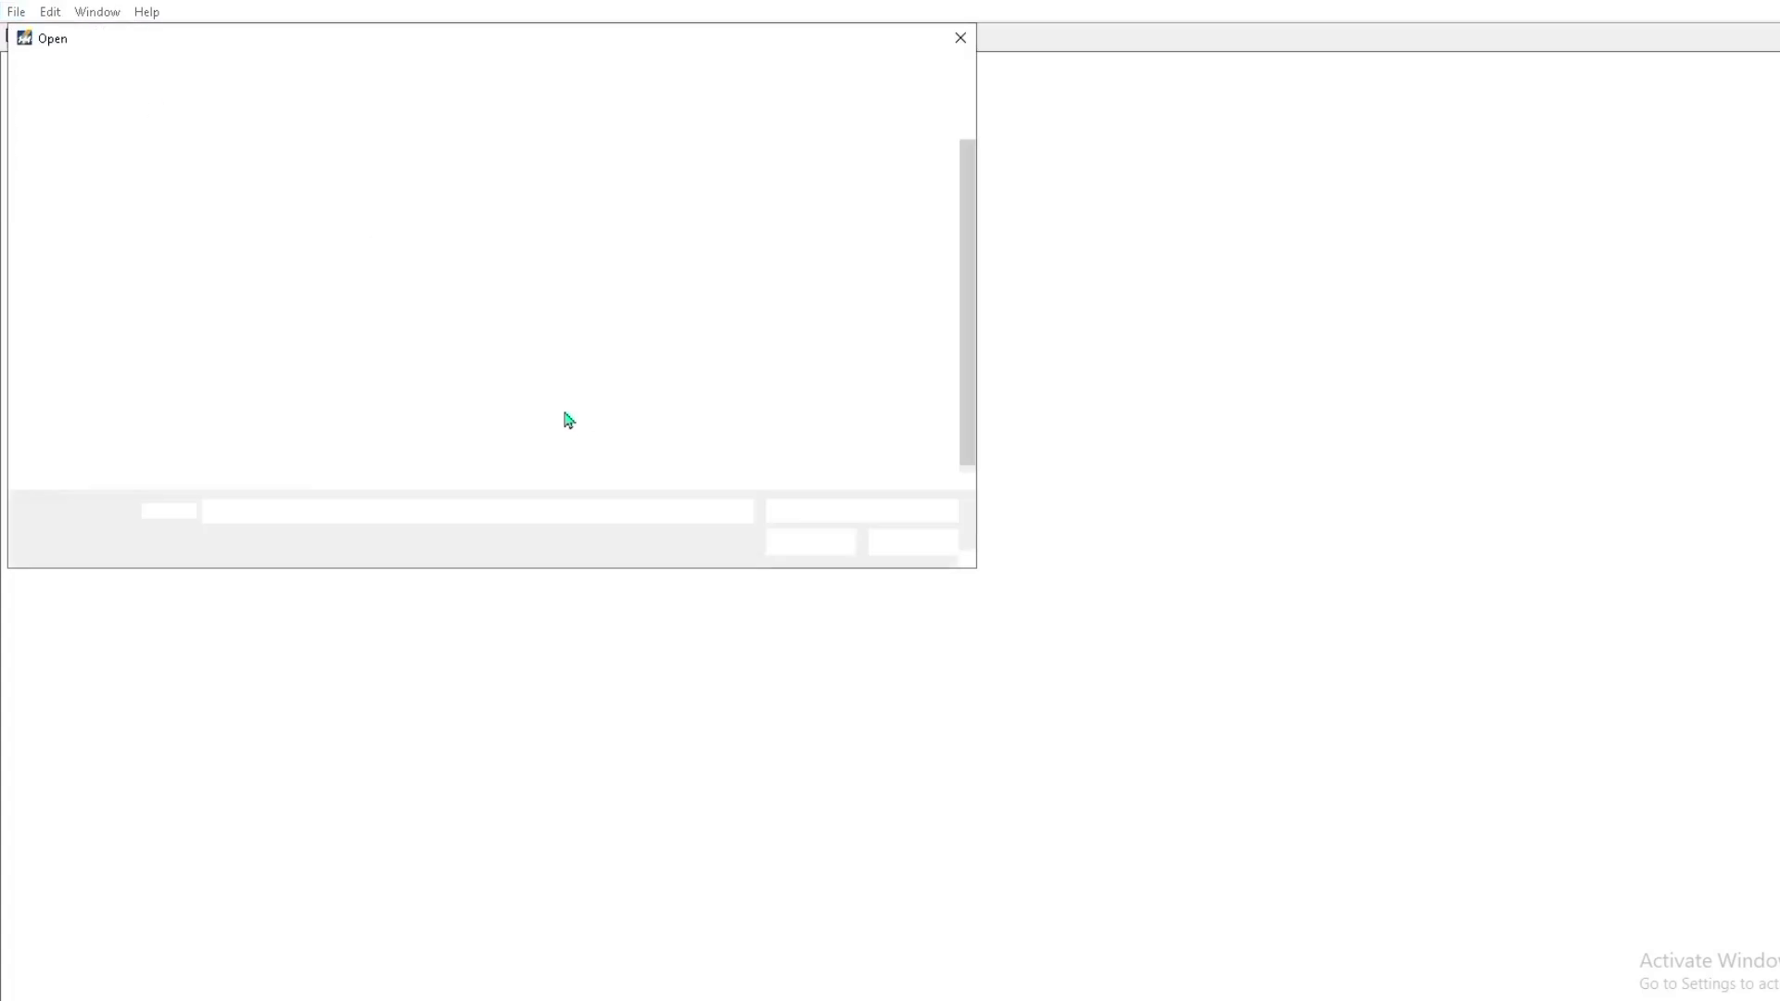
{"action": "left_click", "coordinate": [445, 172]}
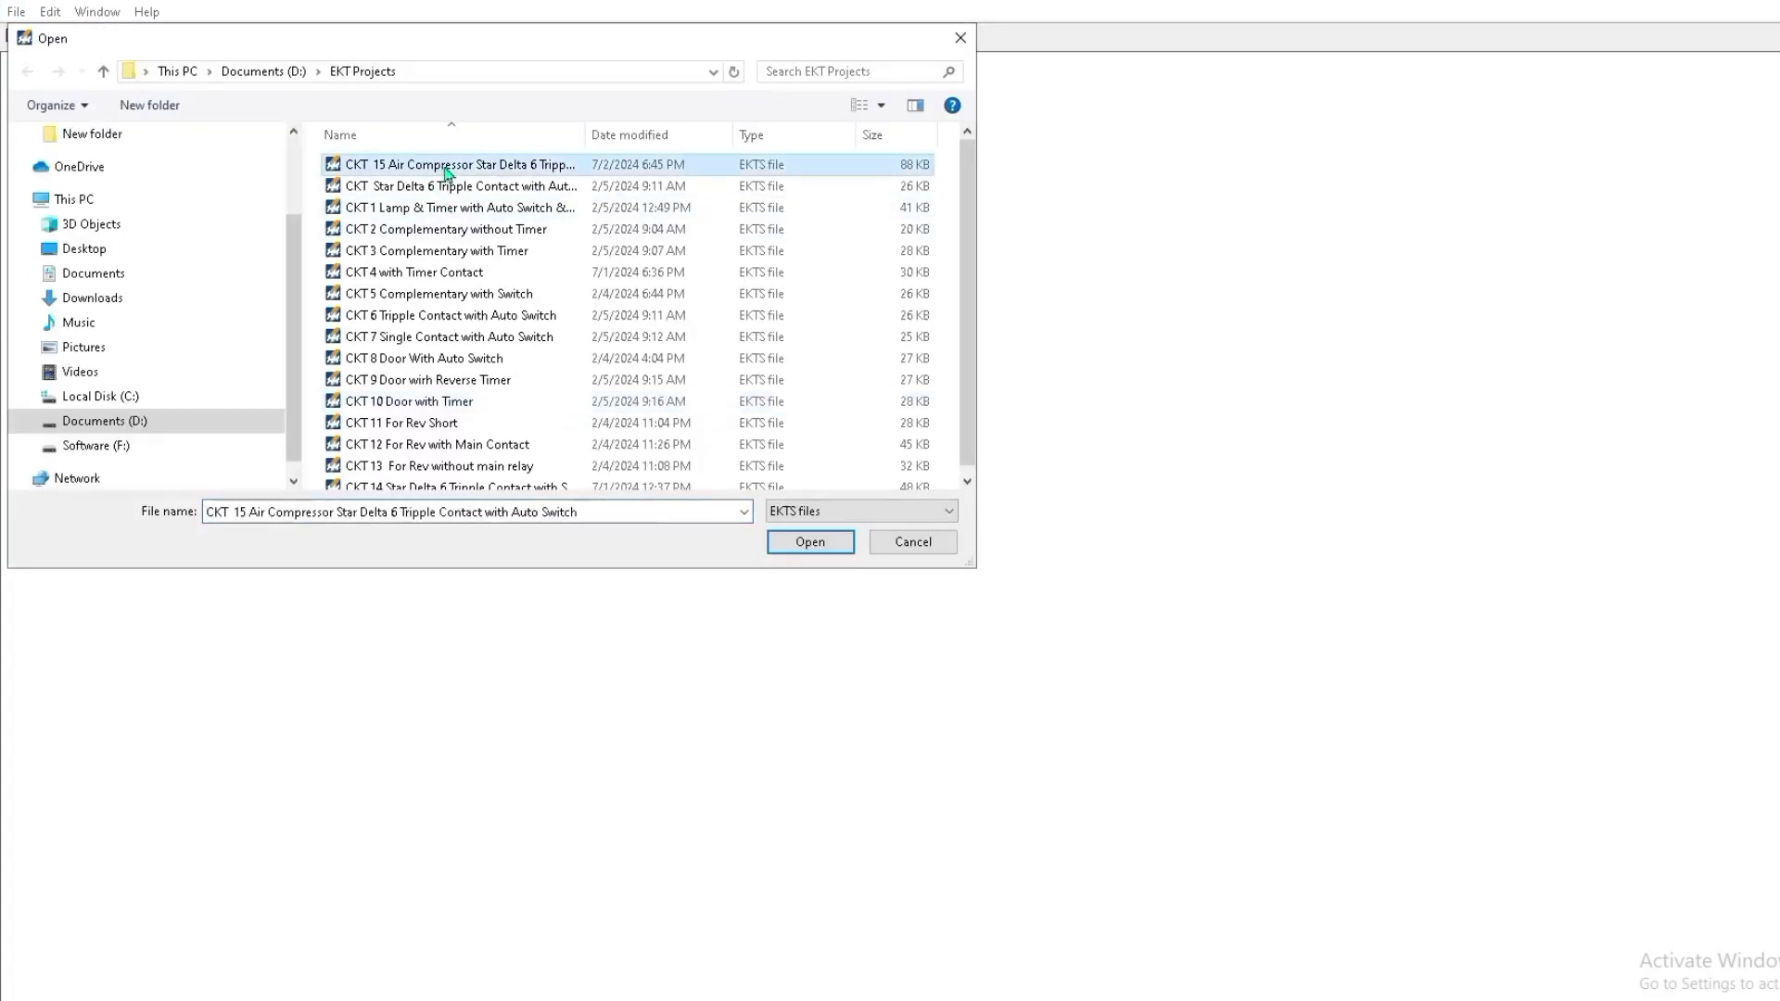
{"action": "left_click", "coordinate": [802, 541]}
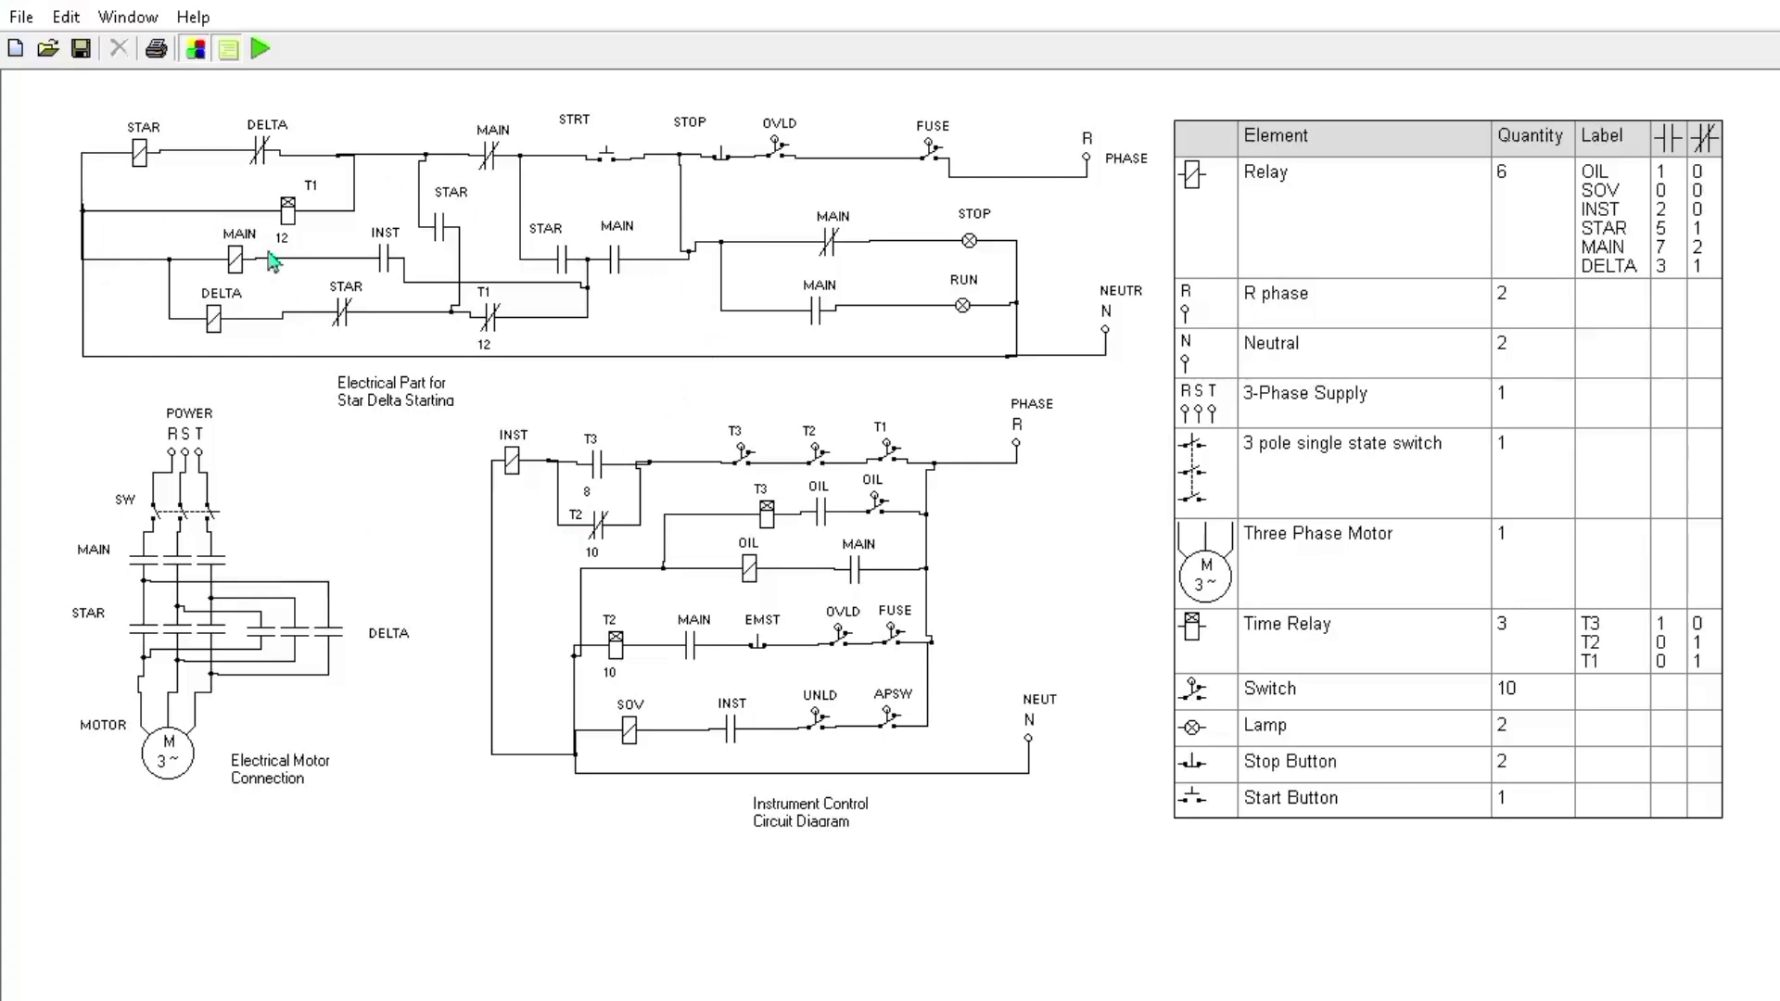
- Hide the element quantity table and look through the component library's Elements and Motors categories
{"action": "left_click", "coordinate": [264, 162]}
{"action": "left_click", "coordinate": [350, 107]}
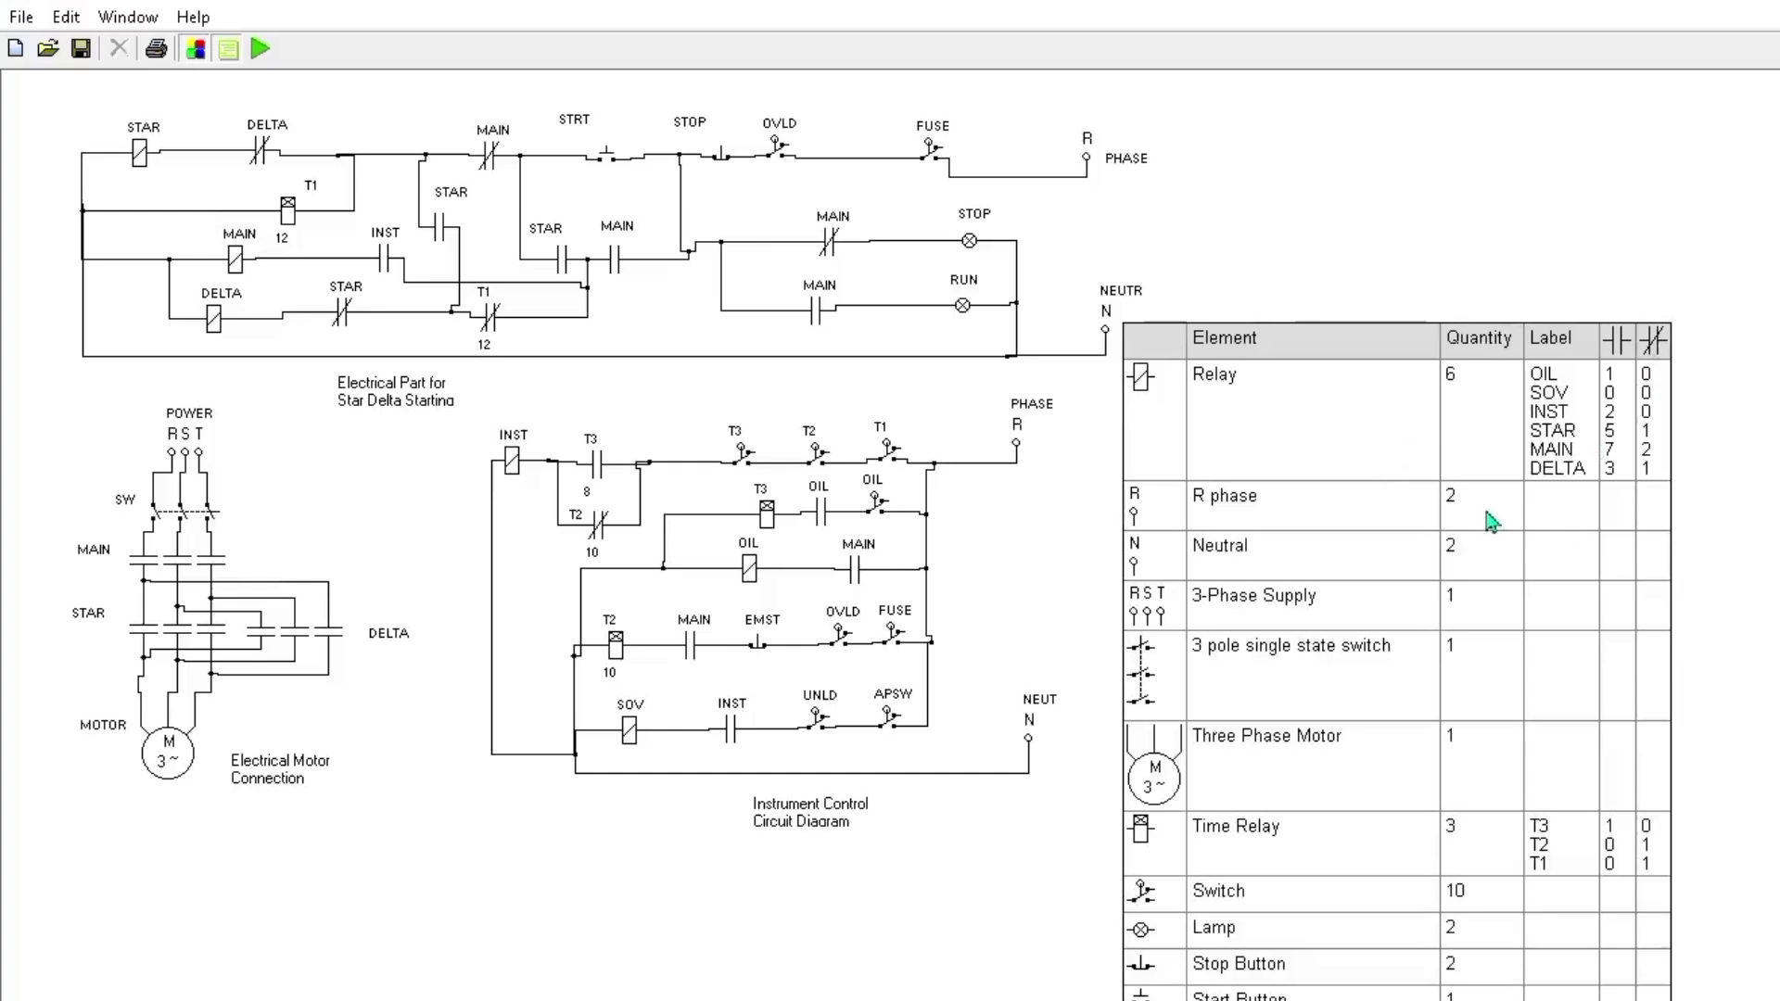
{"action": "left_click", "coordinate": [228, 49]}
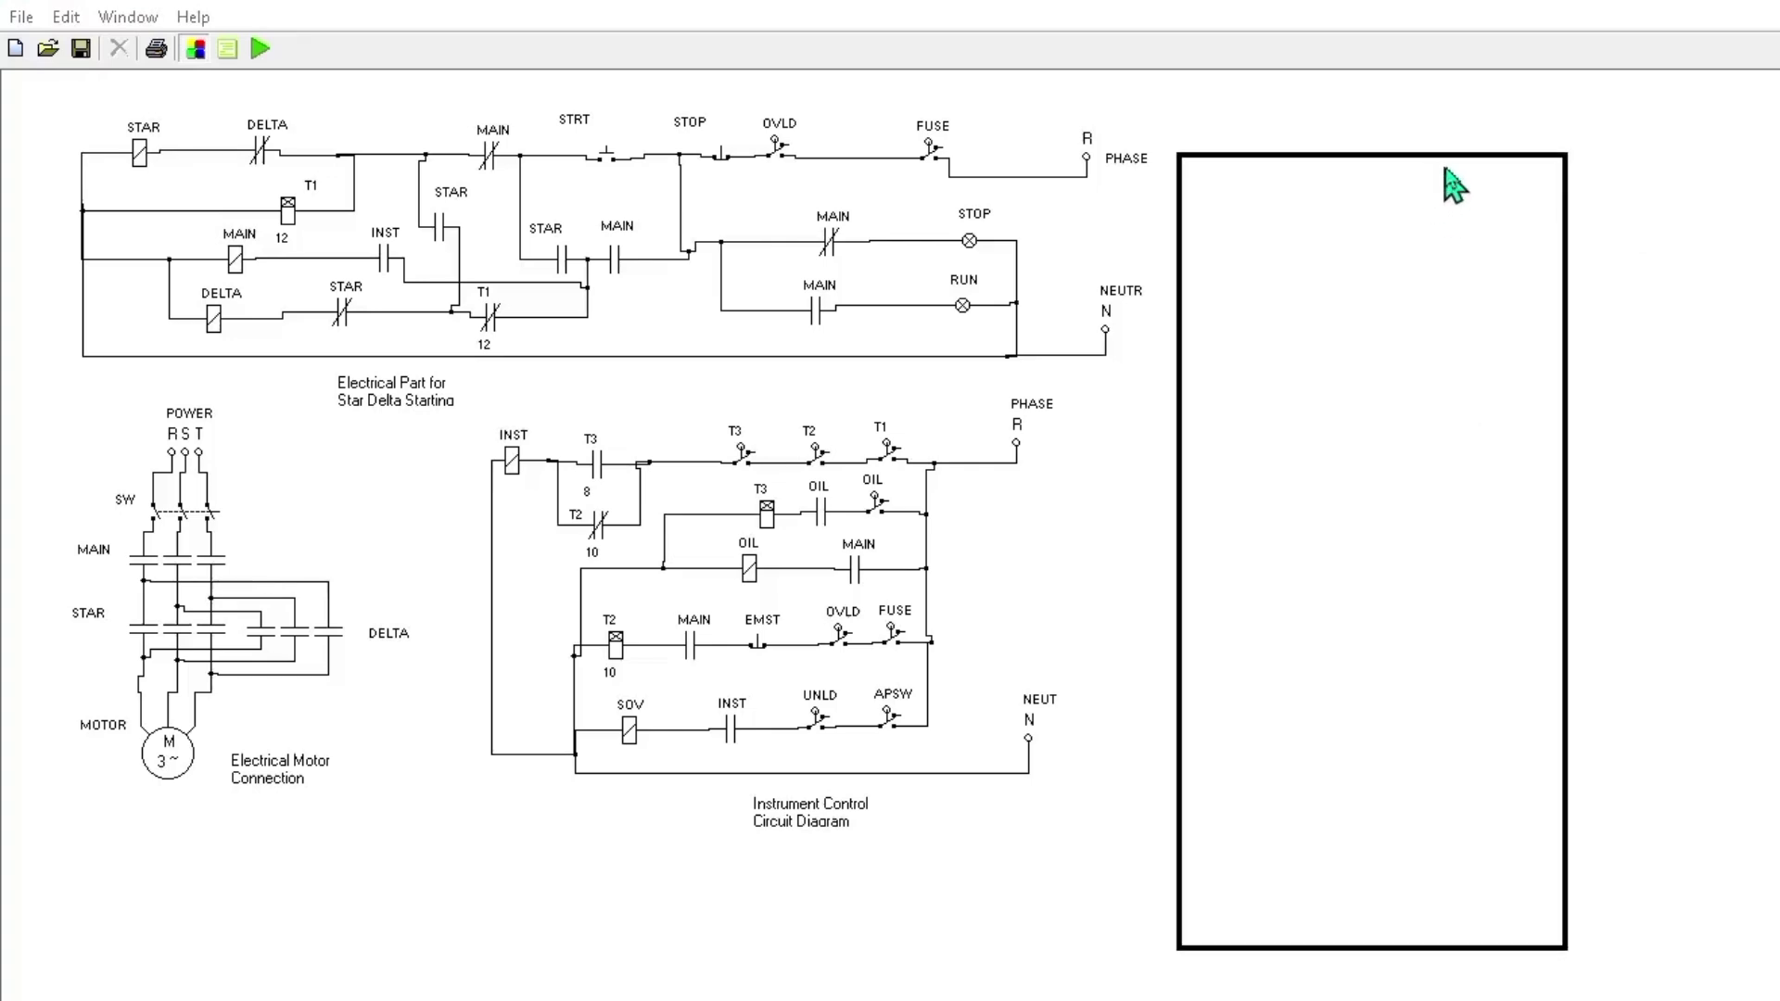
{"action": "left_click", "coordinate": [1598, 522]}
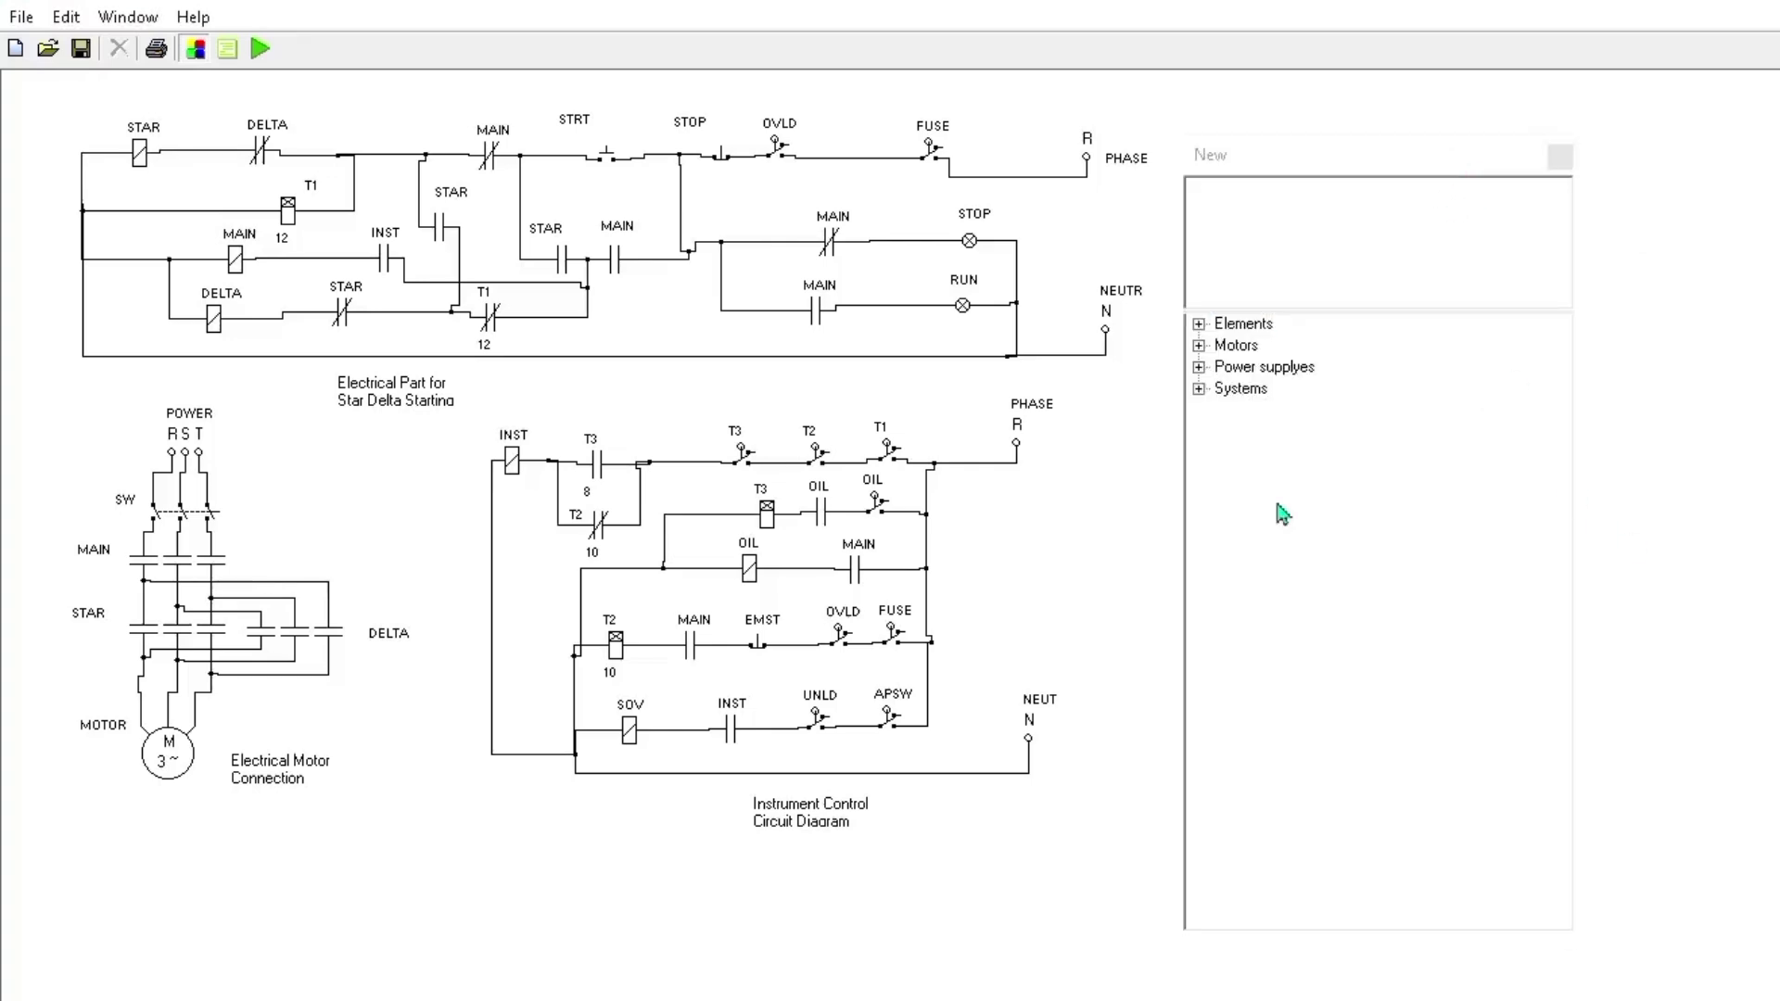
{"action": "left_click", "coordinate": [1200, 324]}
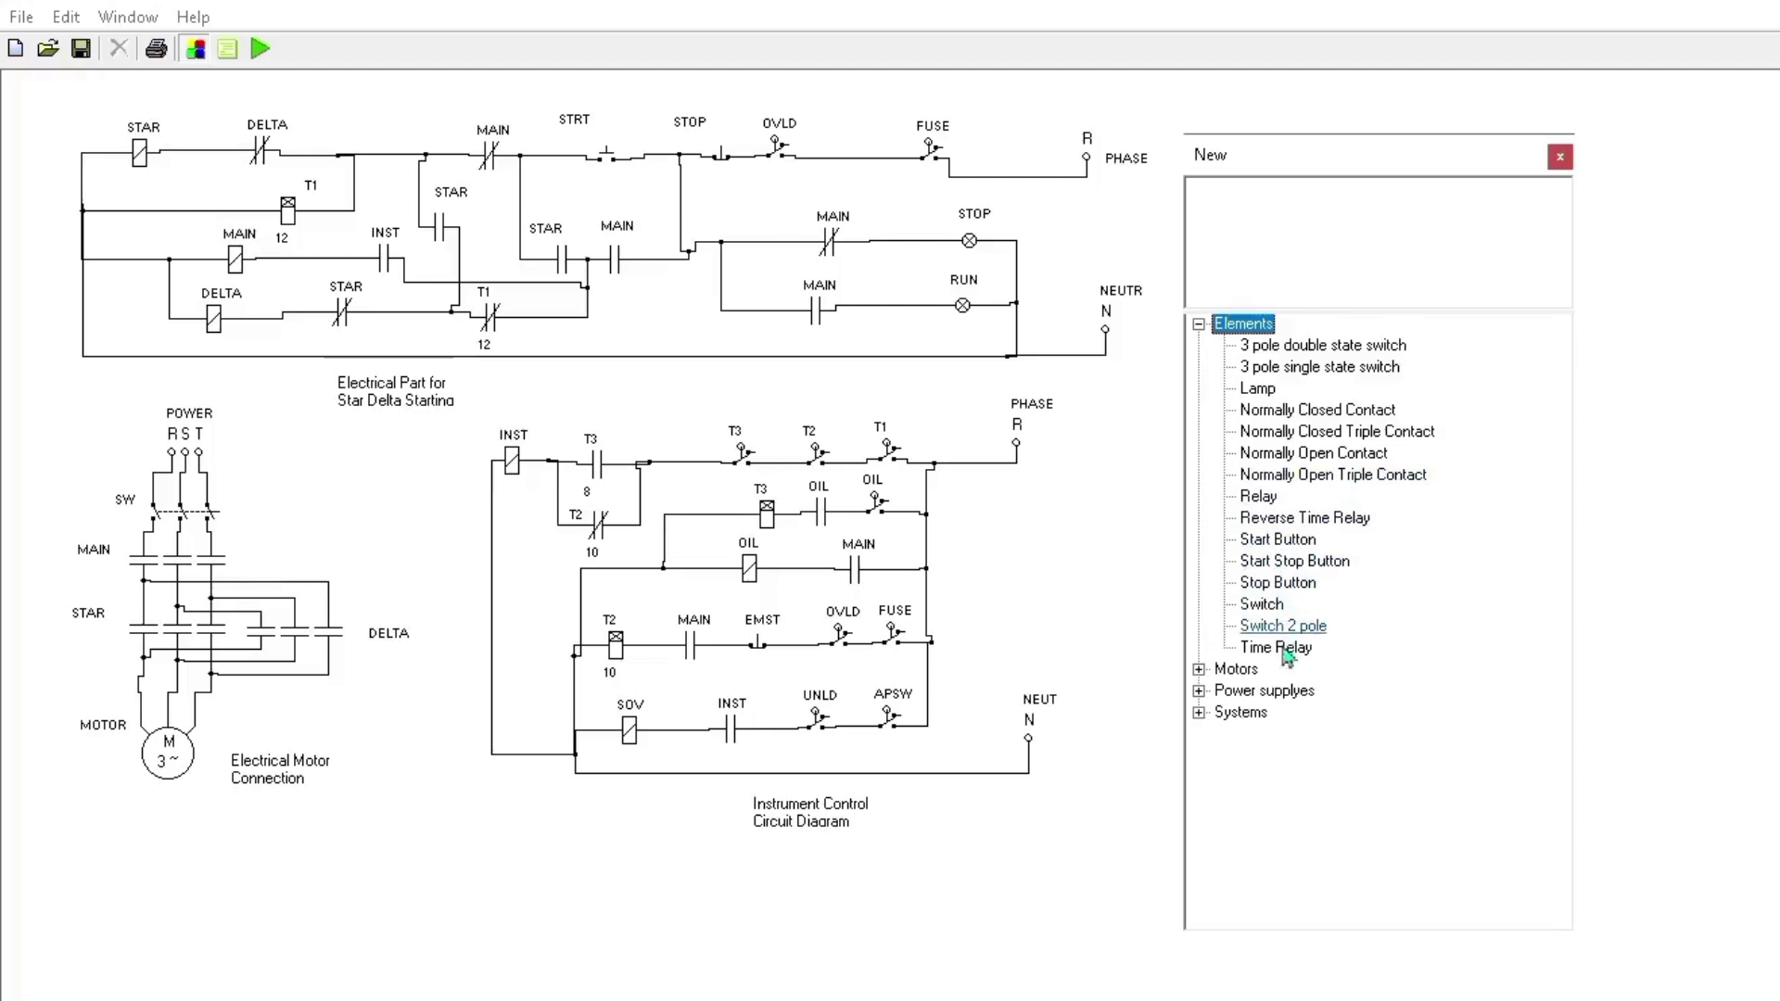
{"action": "left_click", "coordinate": [1199, 670]}
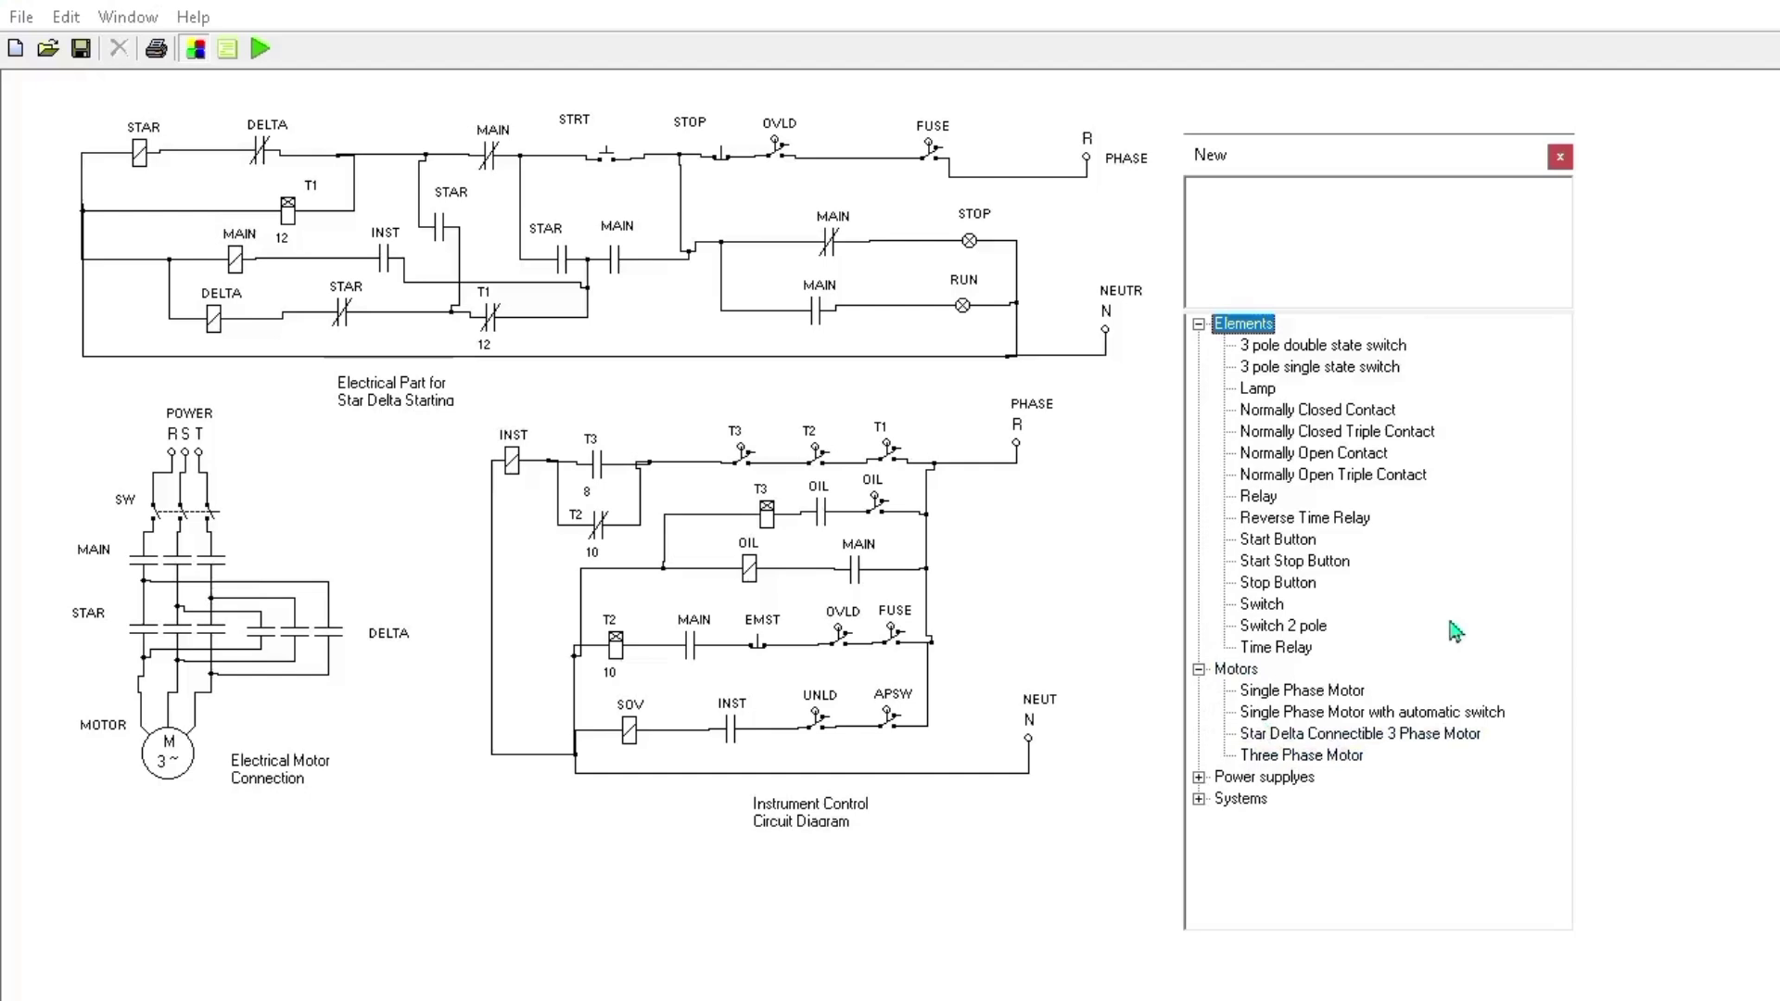
{"action": "left_click", "coordinate": [1198, 669]}
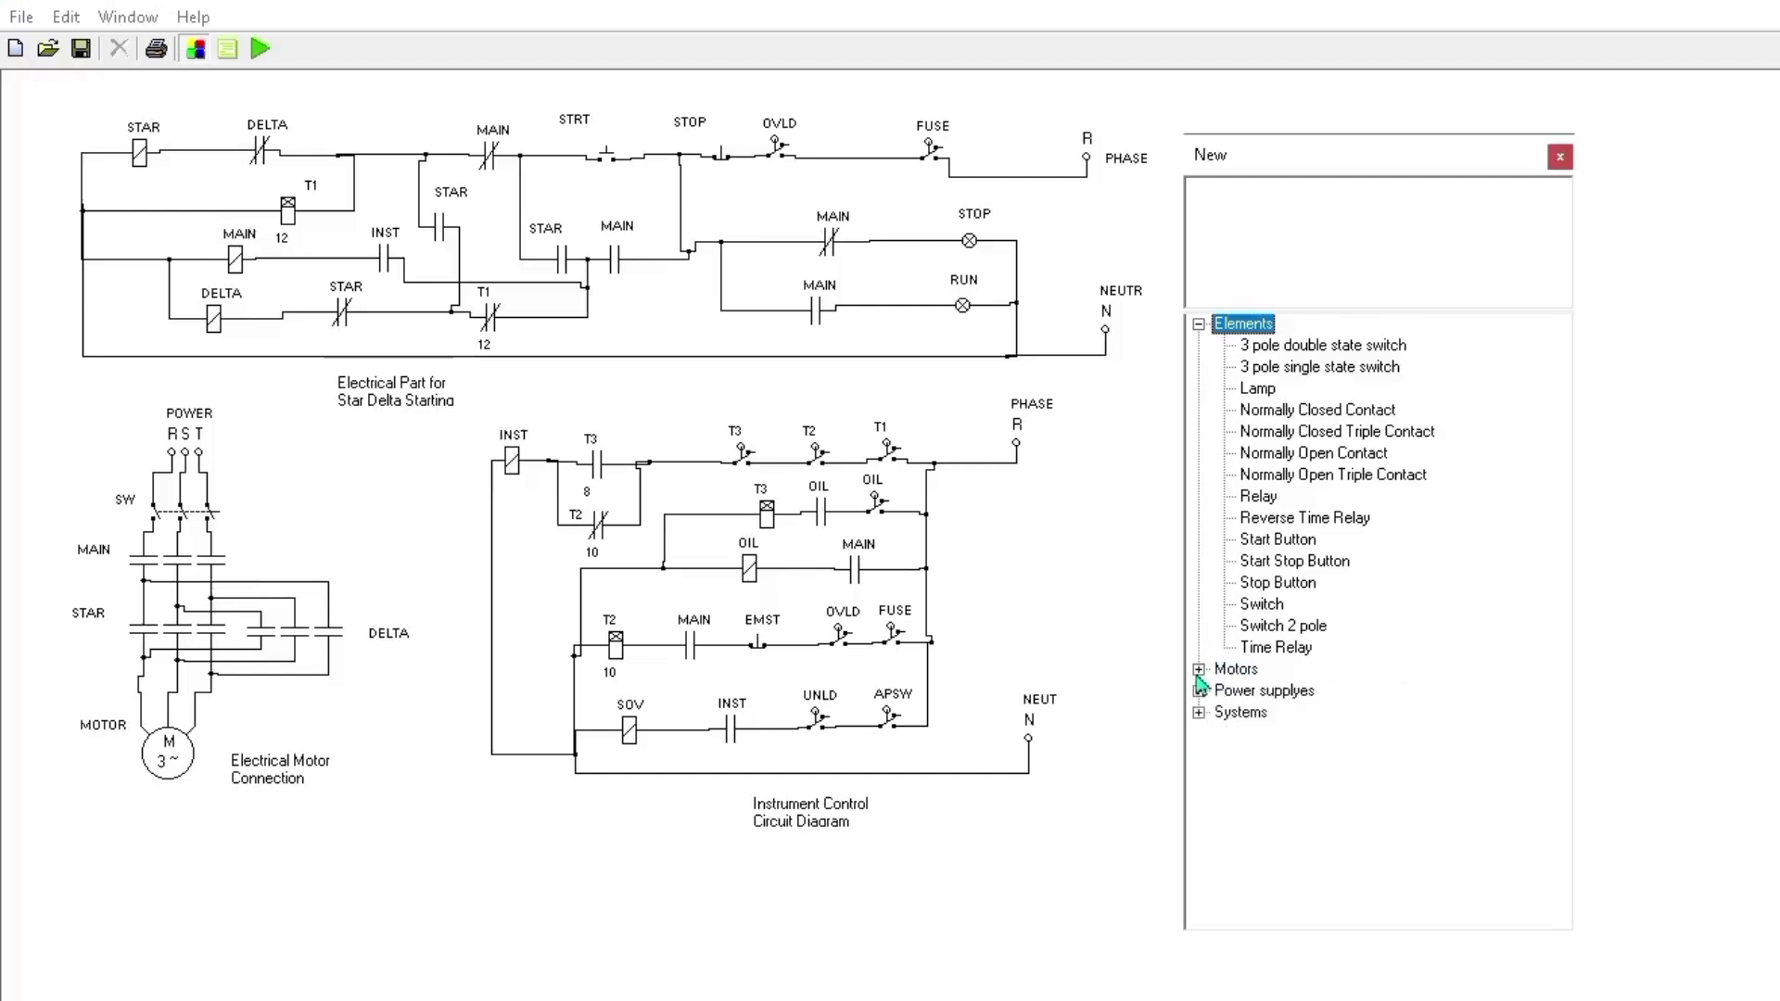
{"action": "left_click", "coordinate": [1198, 323]}
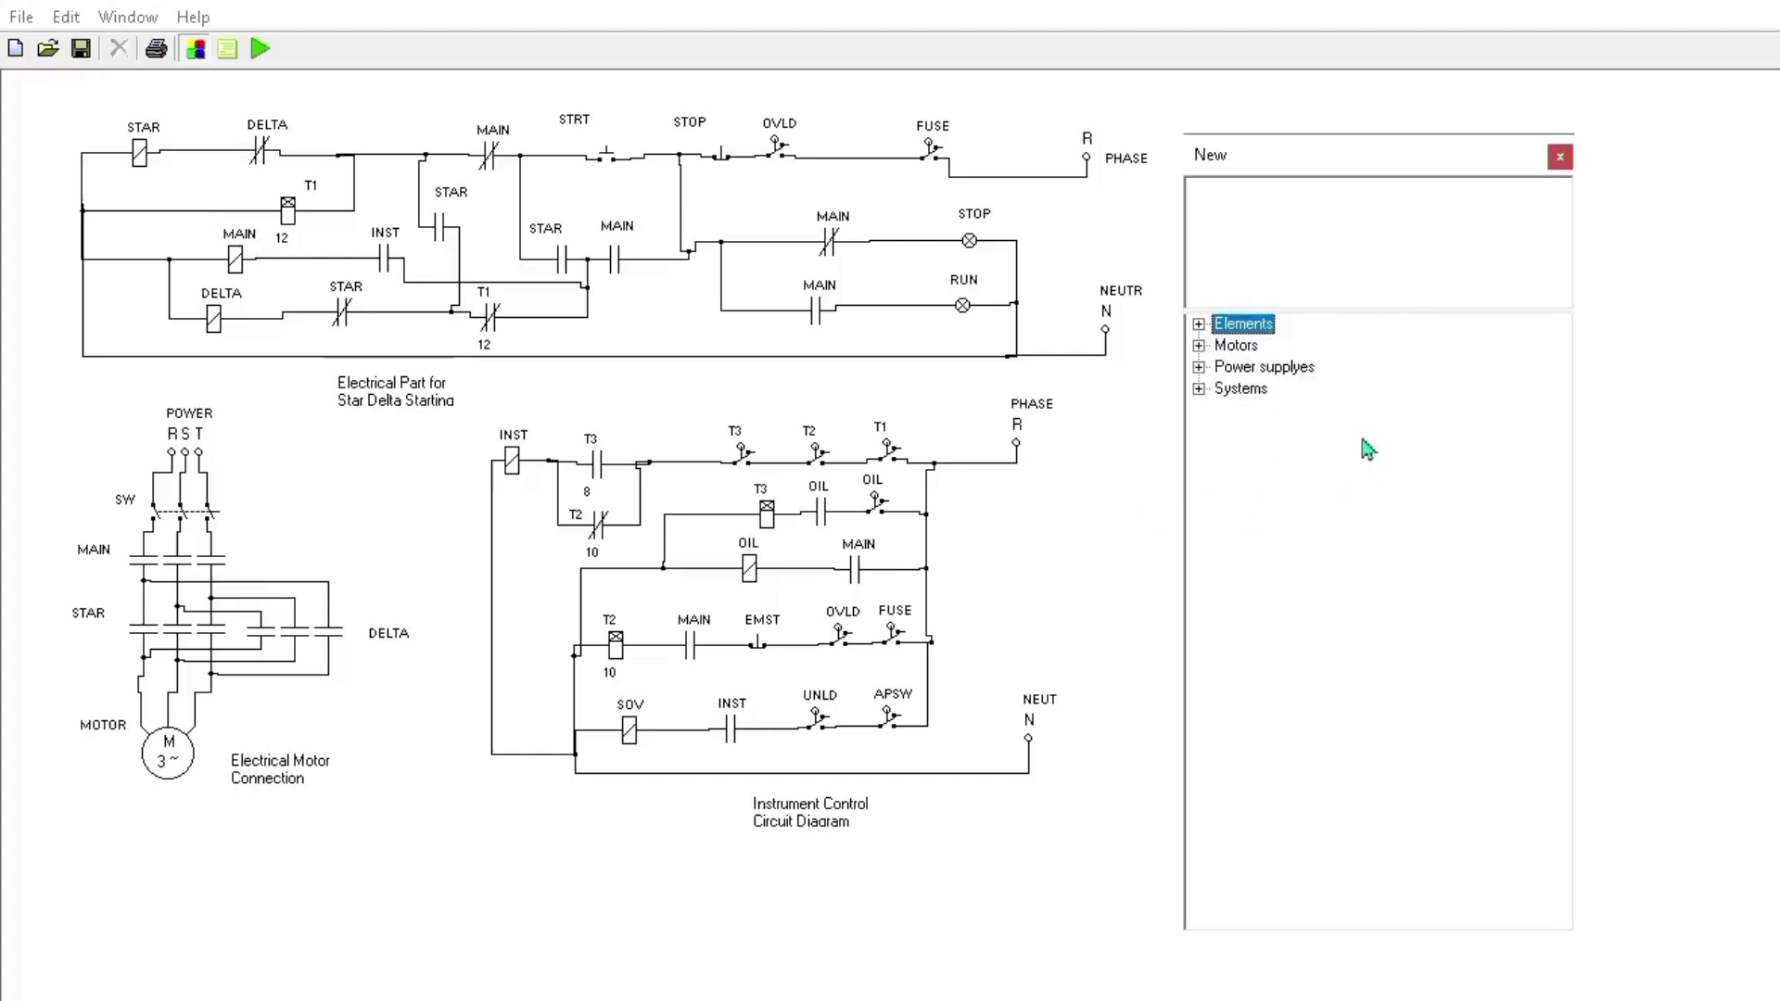
- Replace the normally closed DELTA contact beside the STAR relay with a new Normally Closed Contact in the same place
{"action": "left_click", "coordinate": [262, 161]}
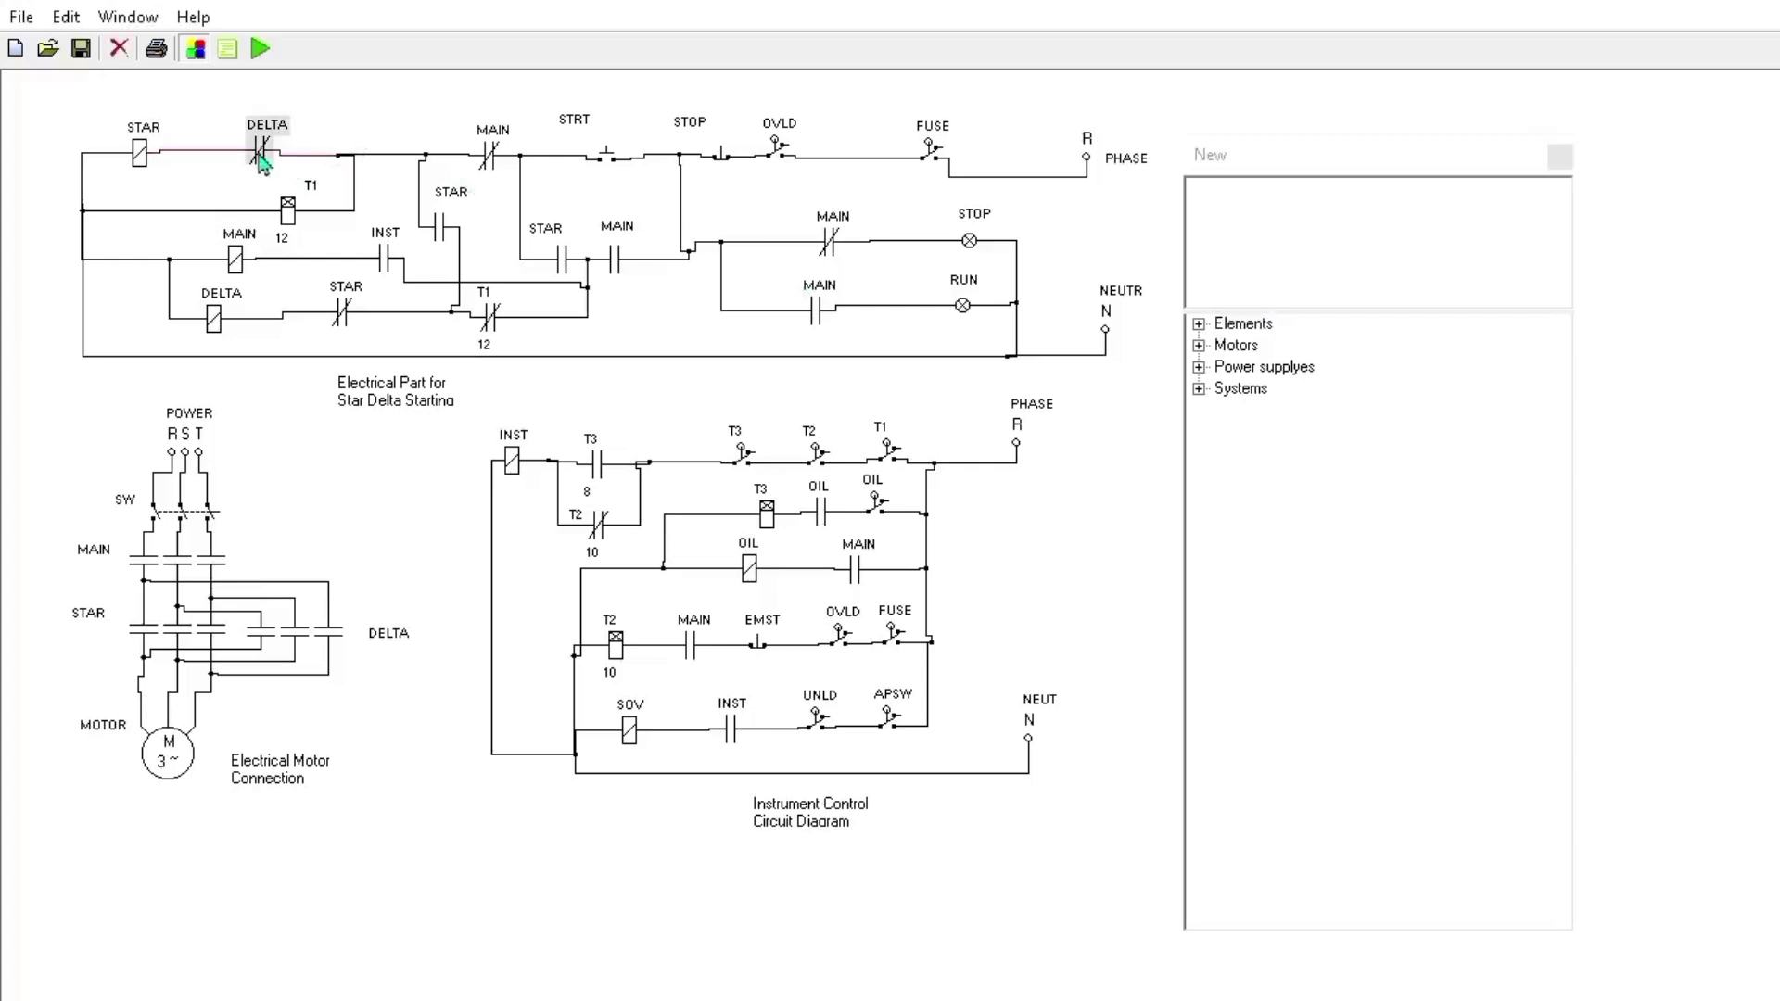
{"action": "key", "text": "Delete"}
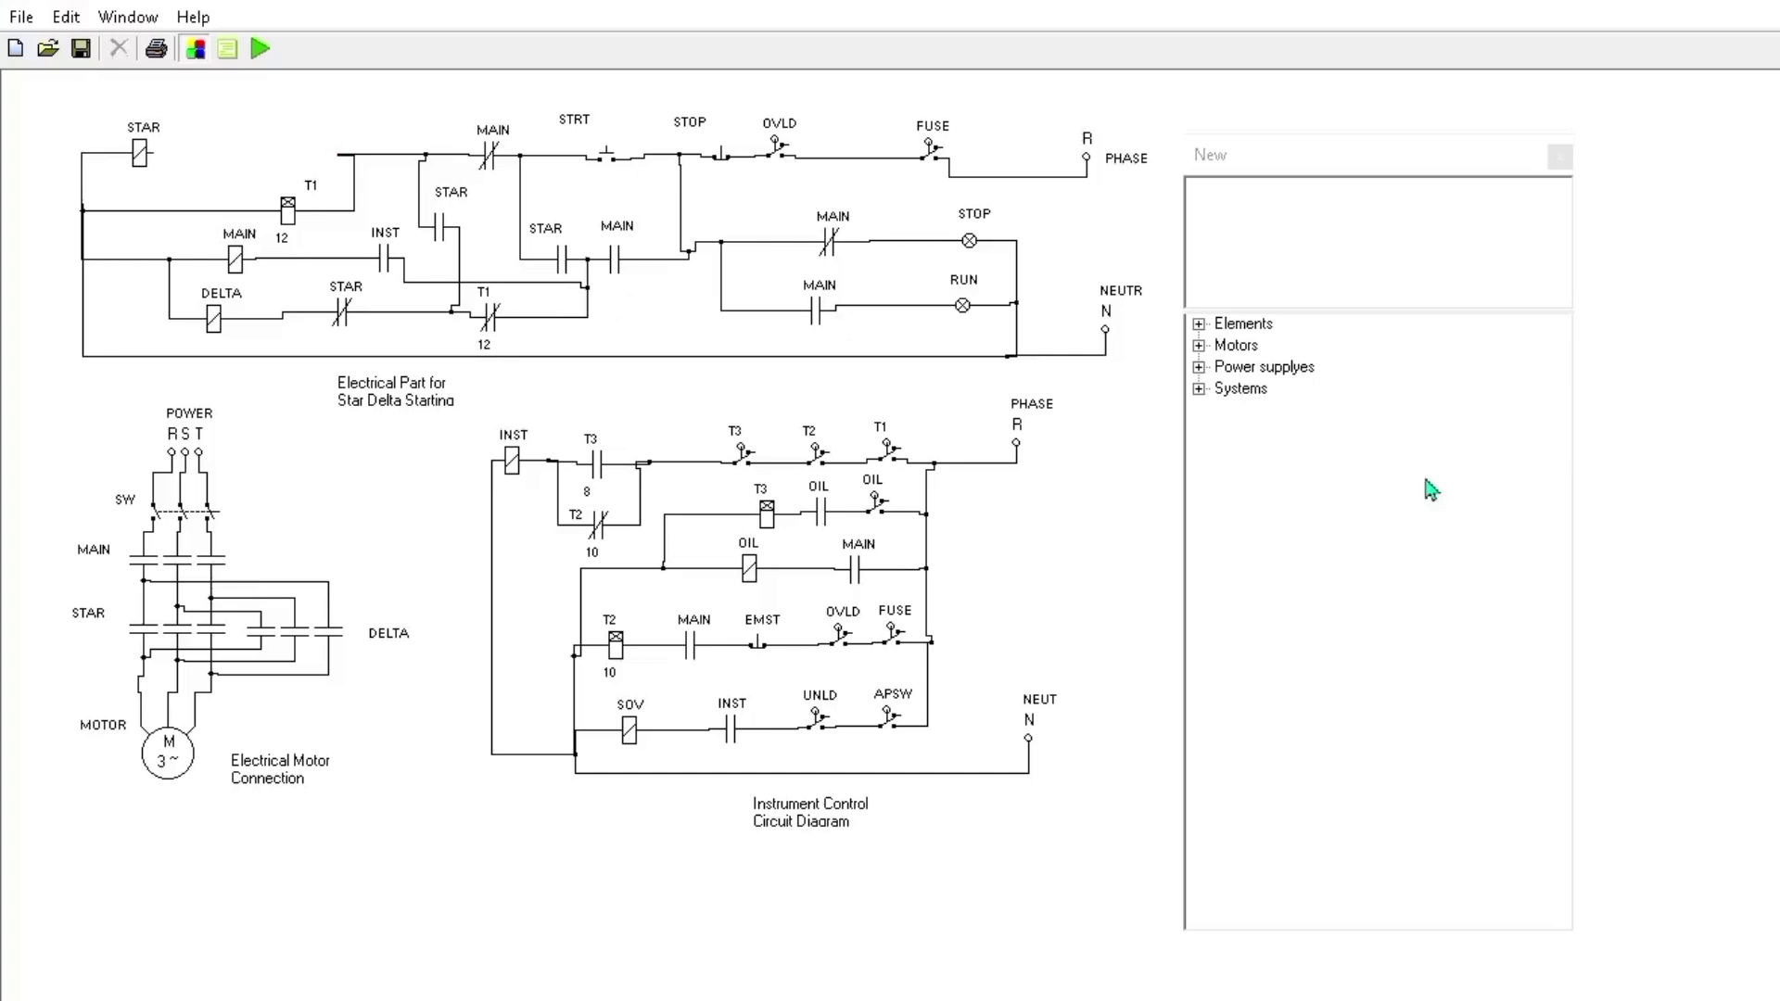
{"action": "left_click", "coordinate": [1199, 324]}
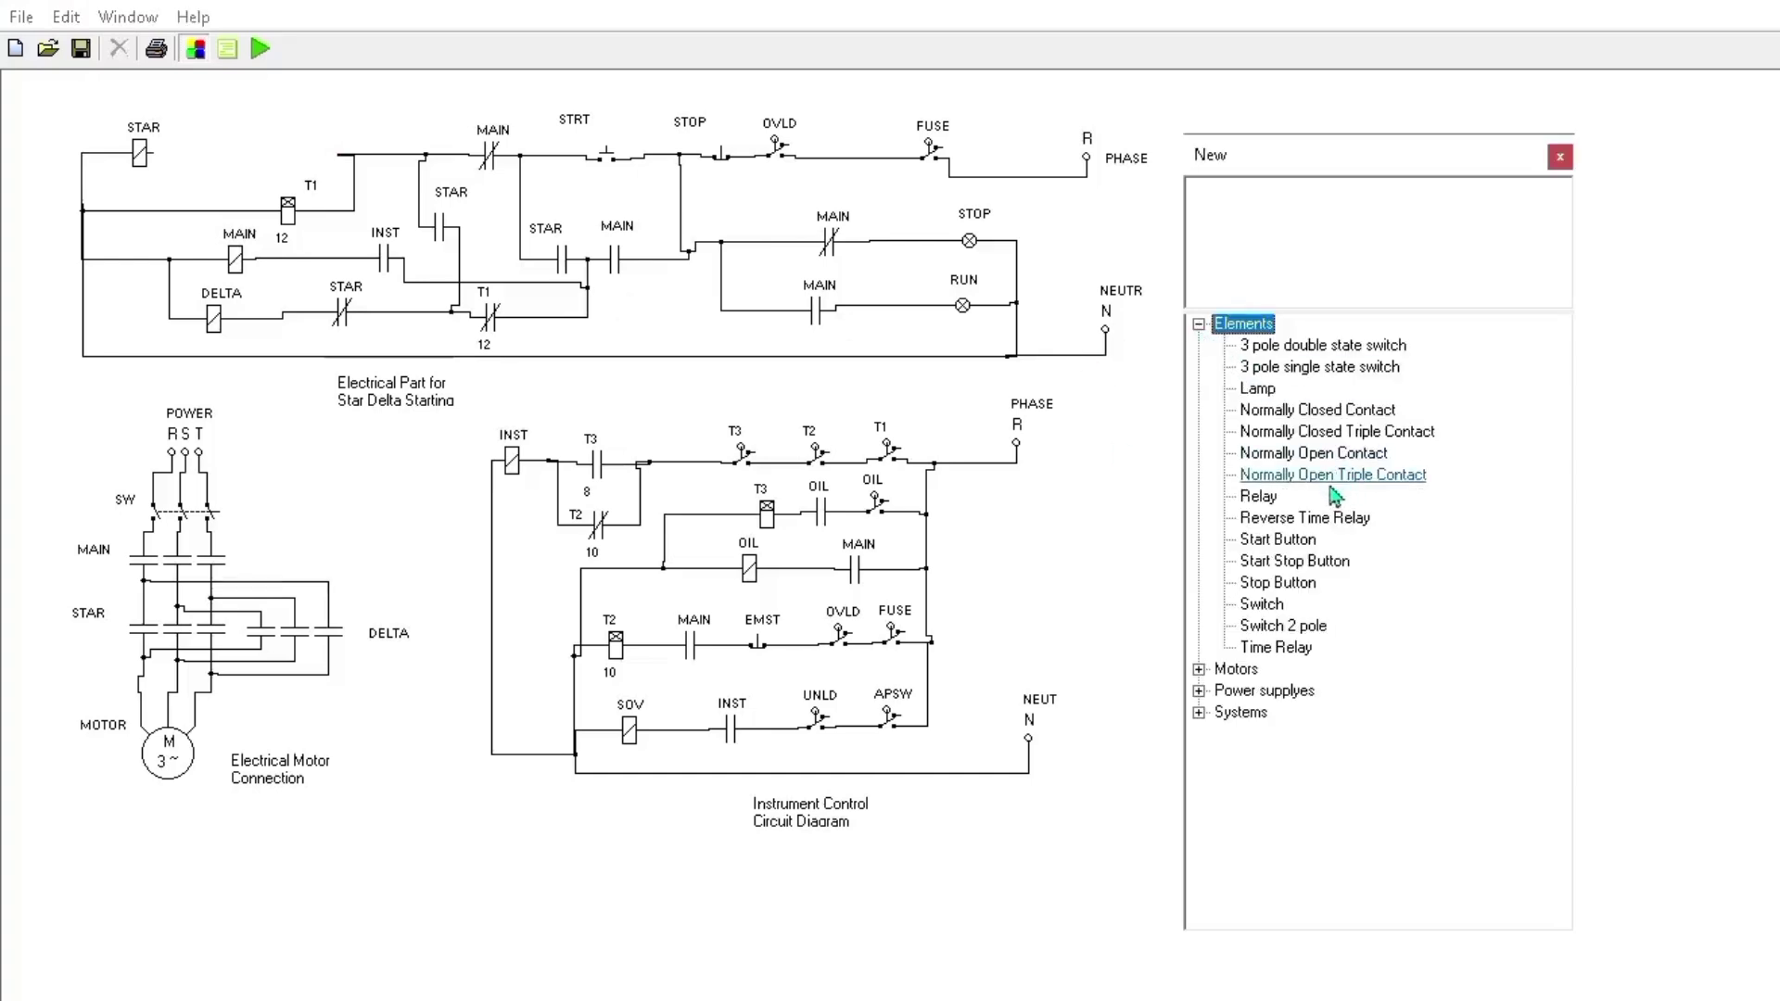
{"action": "left_click", "coordinate": [1327, 419]}
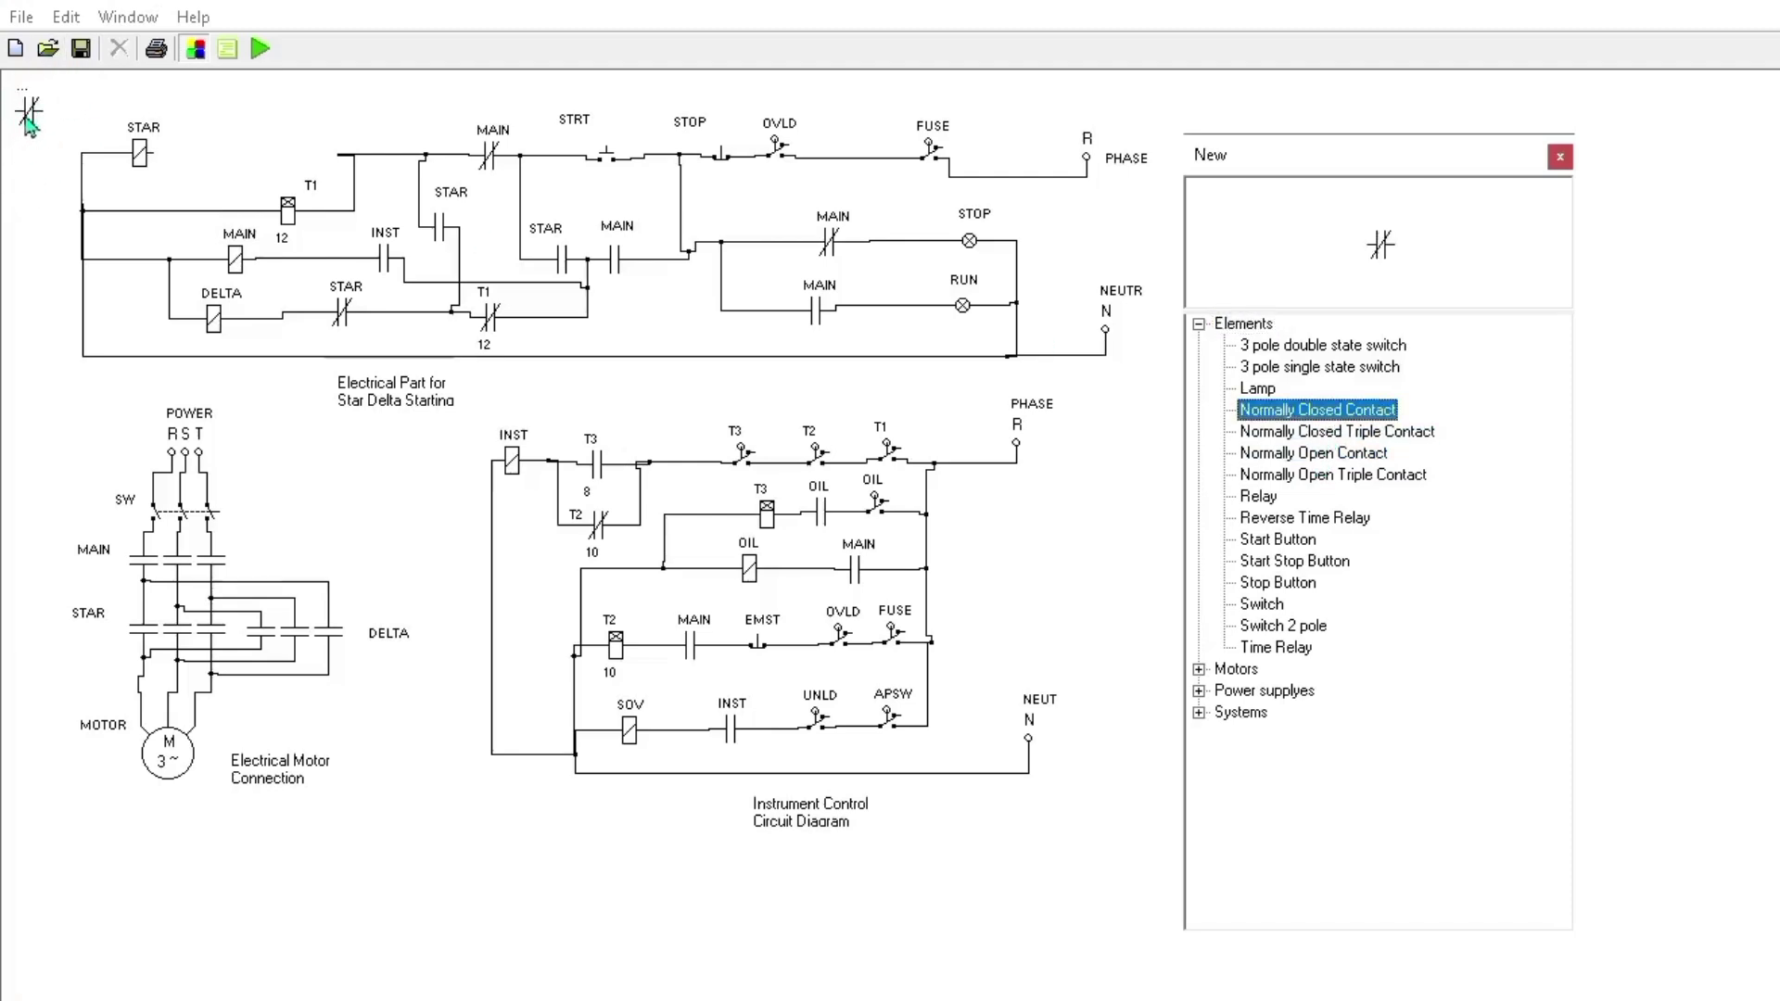
{"action": "left_click_drag", "start_coordinate": [30, 117], "coordinate": [257, 162]}
{"action": "left_click", "coordinate": [217, 174]}
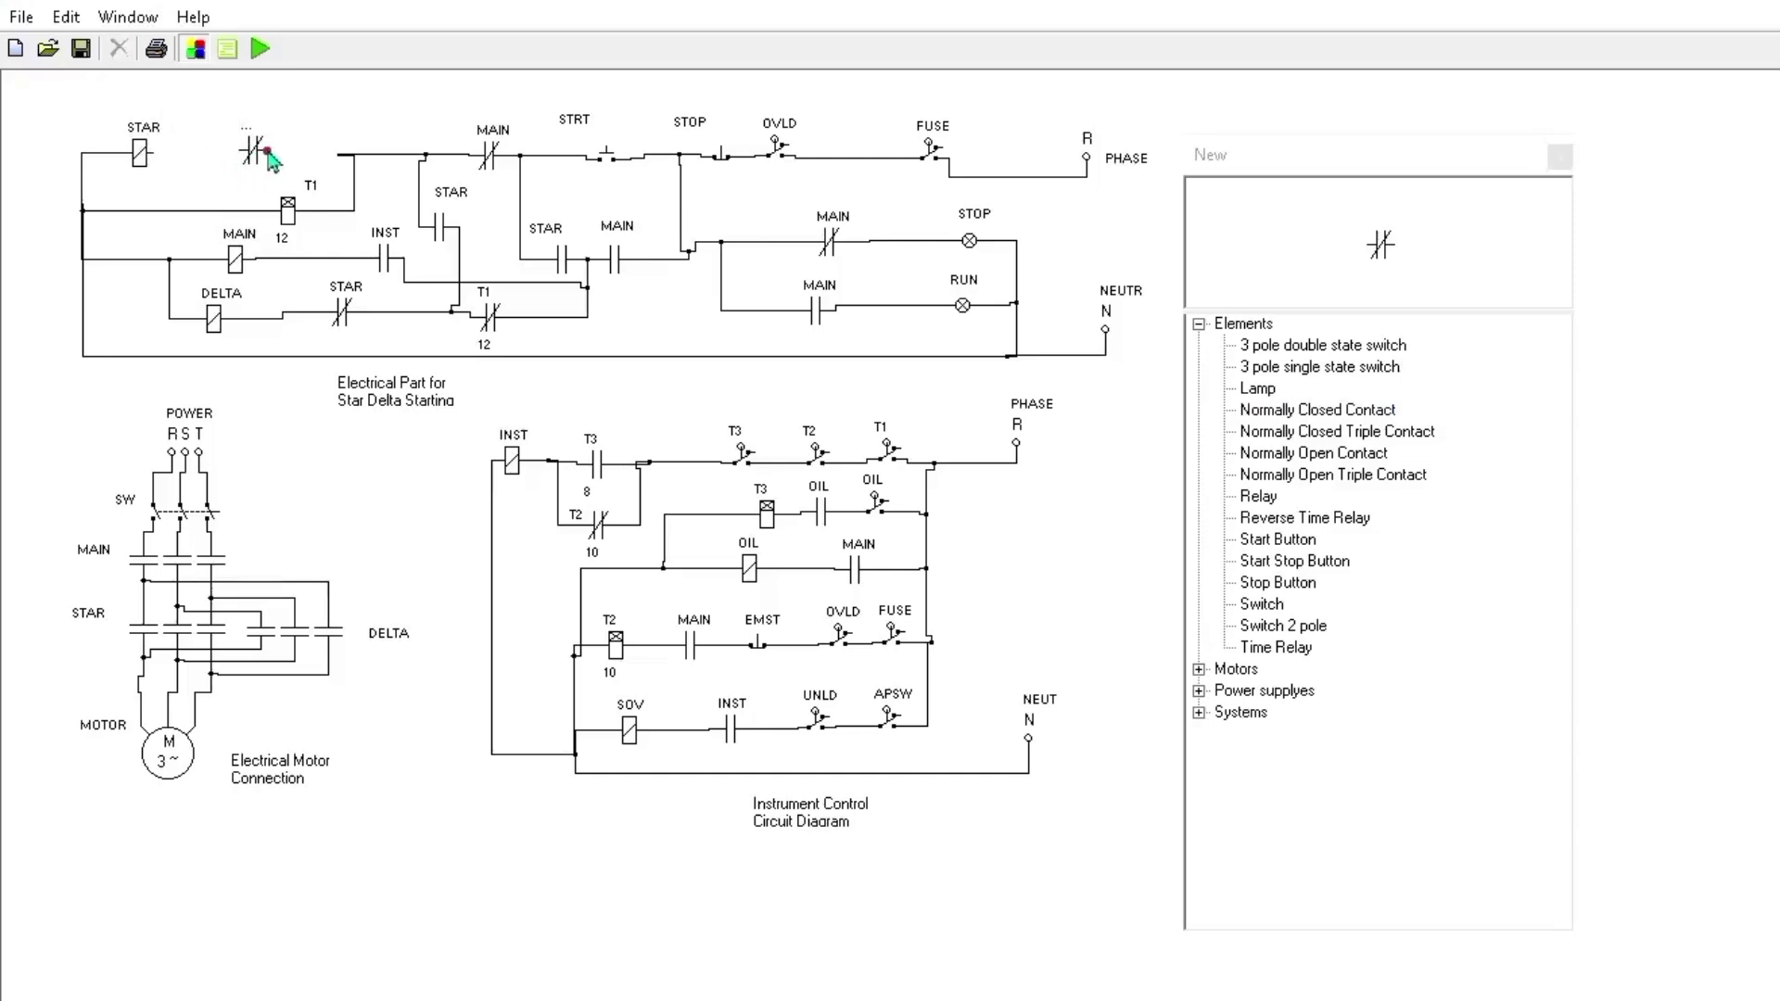
- Wire the new contact between the STAR relay and the main start line, and label it DELTA
{"action": "left_click_drag", "start_coordinate": [267, 153], "coordinate": [345, 155]}
{"action": "left_click_drag", "start_coordinate": [241, 159], "coordinate": [155, 157]}
{"action": "double_click", "coordinate": [248, 138]}
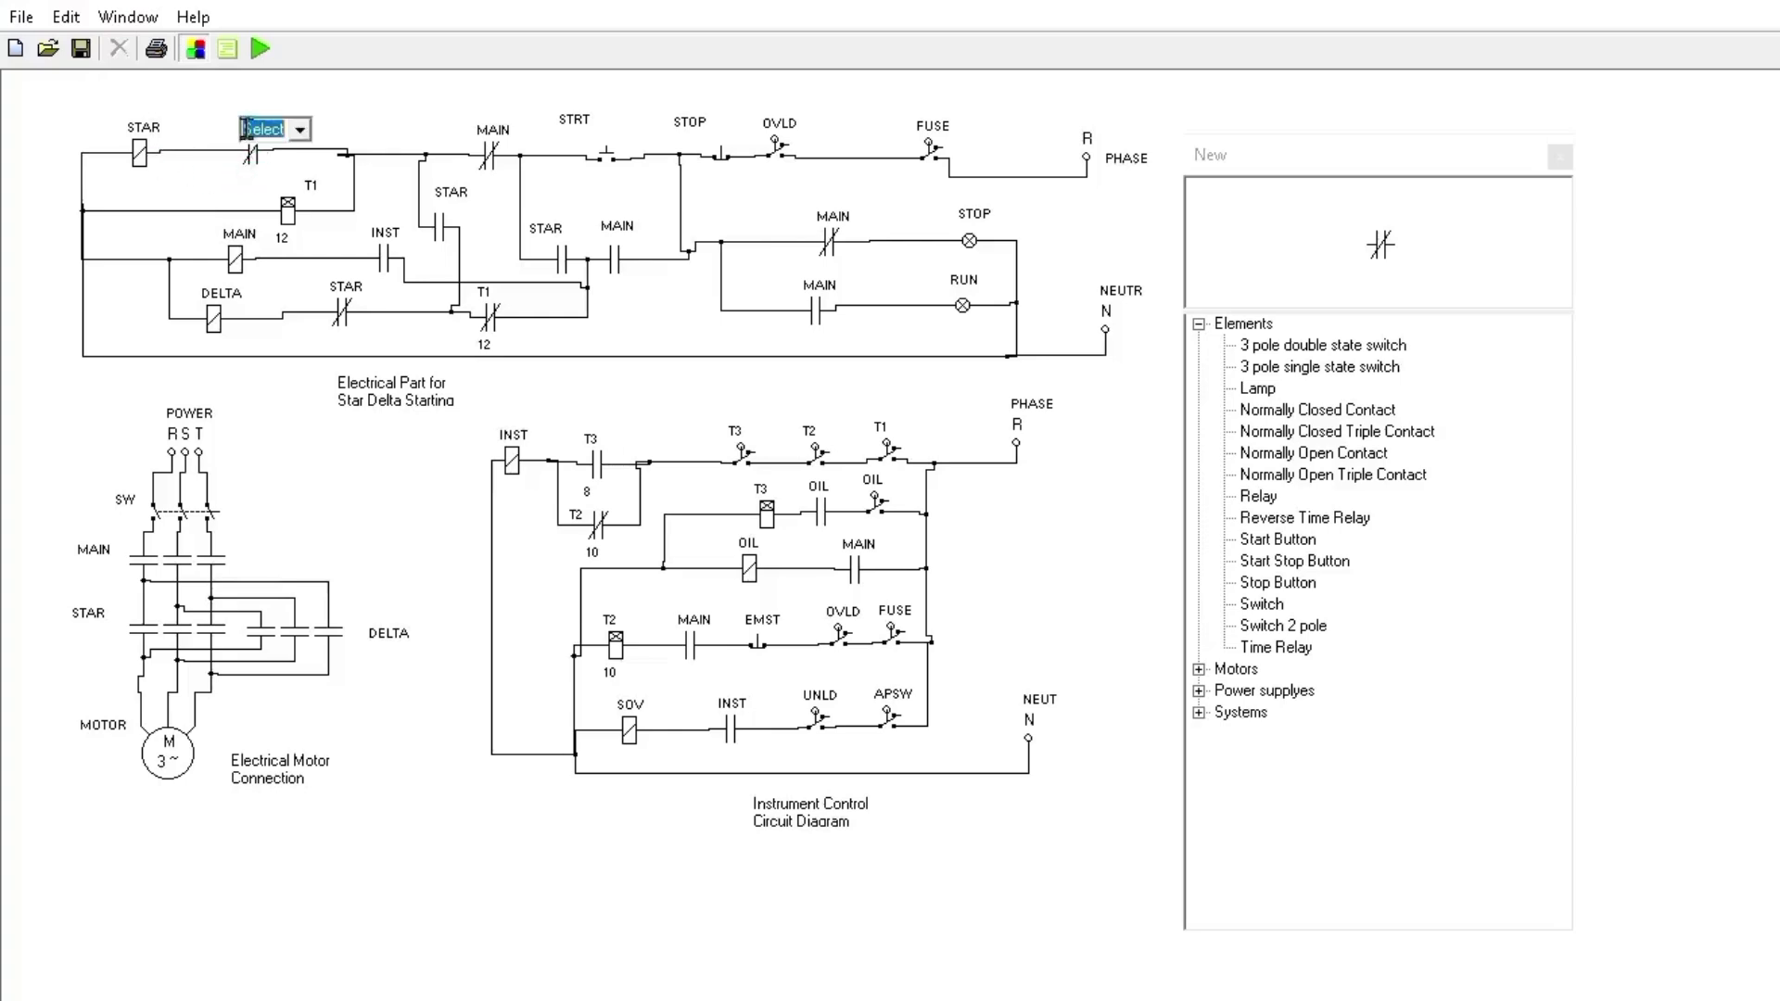
{"action": "left_click", "coordinate": [301, 134]}
{"action": "left_click", "coordinate": [276, 149]}
{"action": "left_click", "coordinate": [375, 122]}
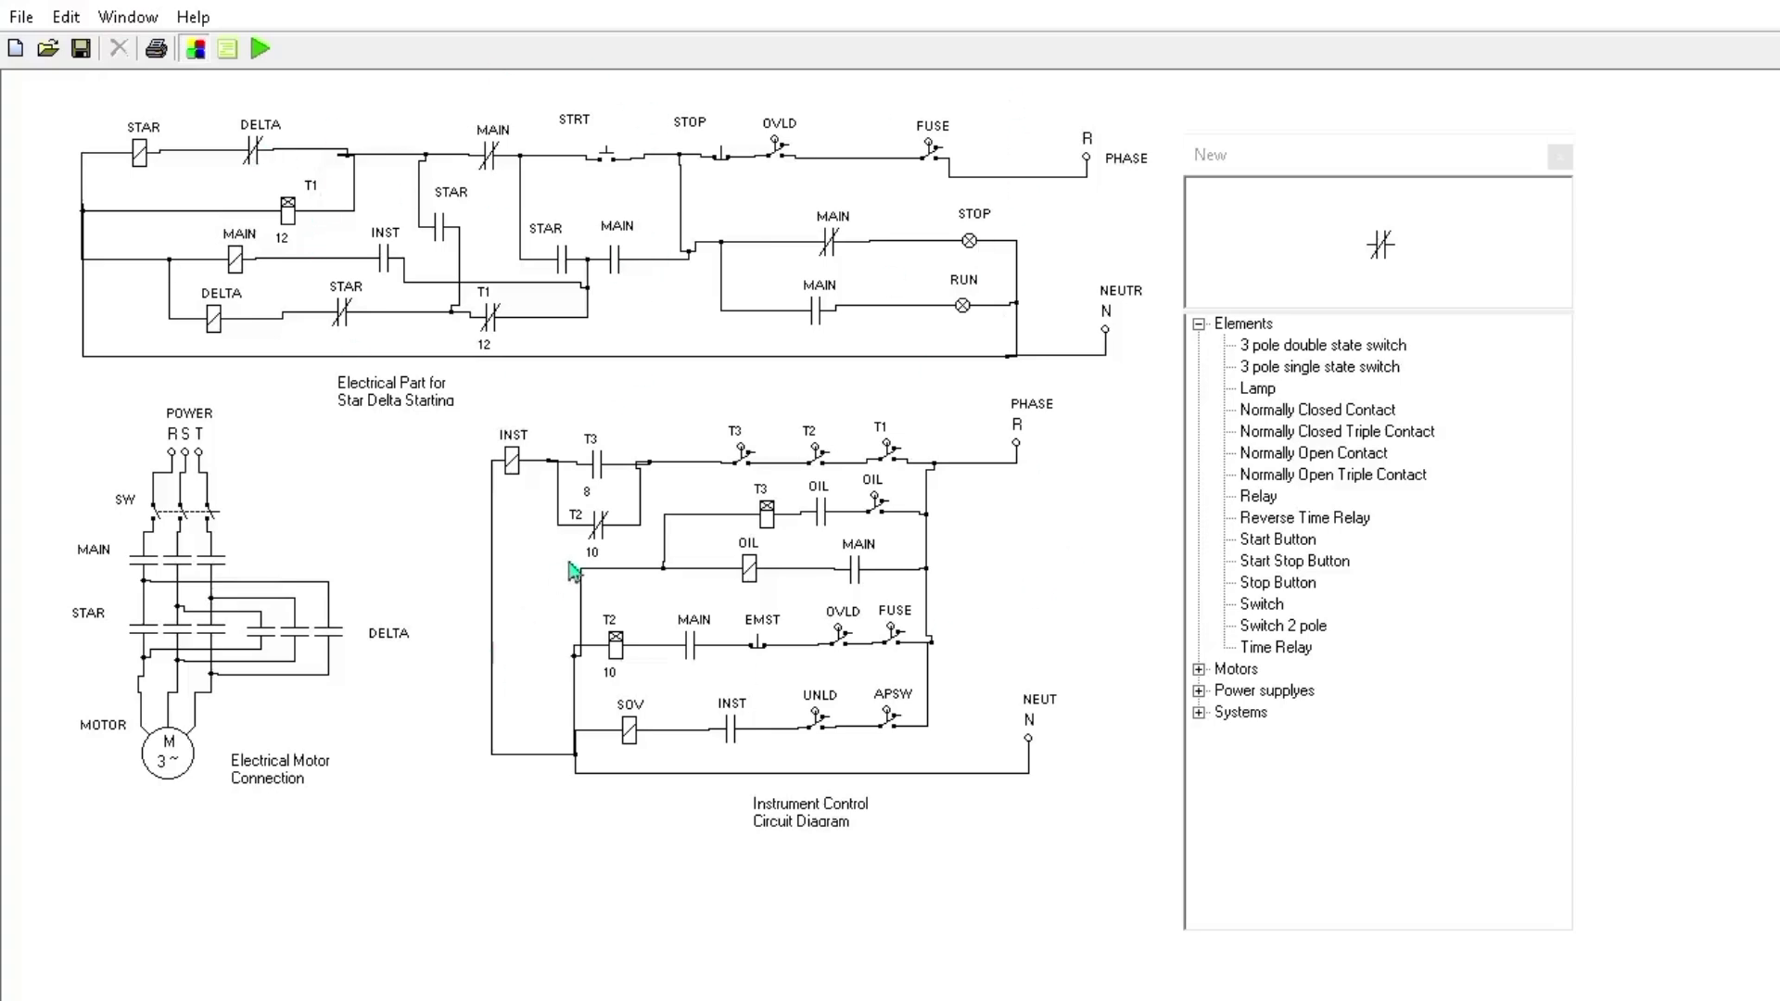
- Add a 3 pole single state switch to the drawing, rotate it 90 degrees and move it near the motor circuit
{"action": "left_click", "coordinate": [182, 523]}
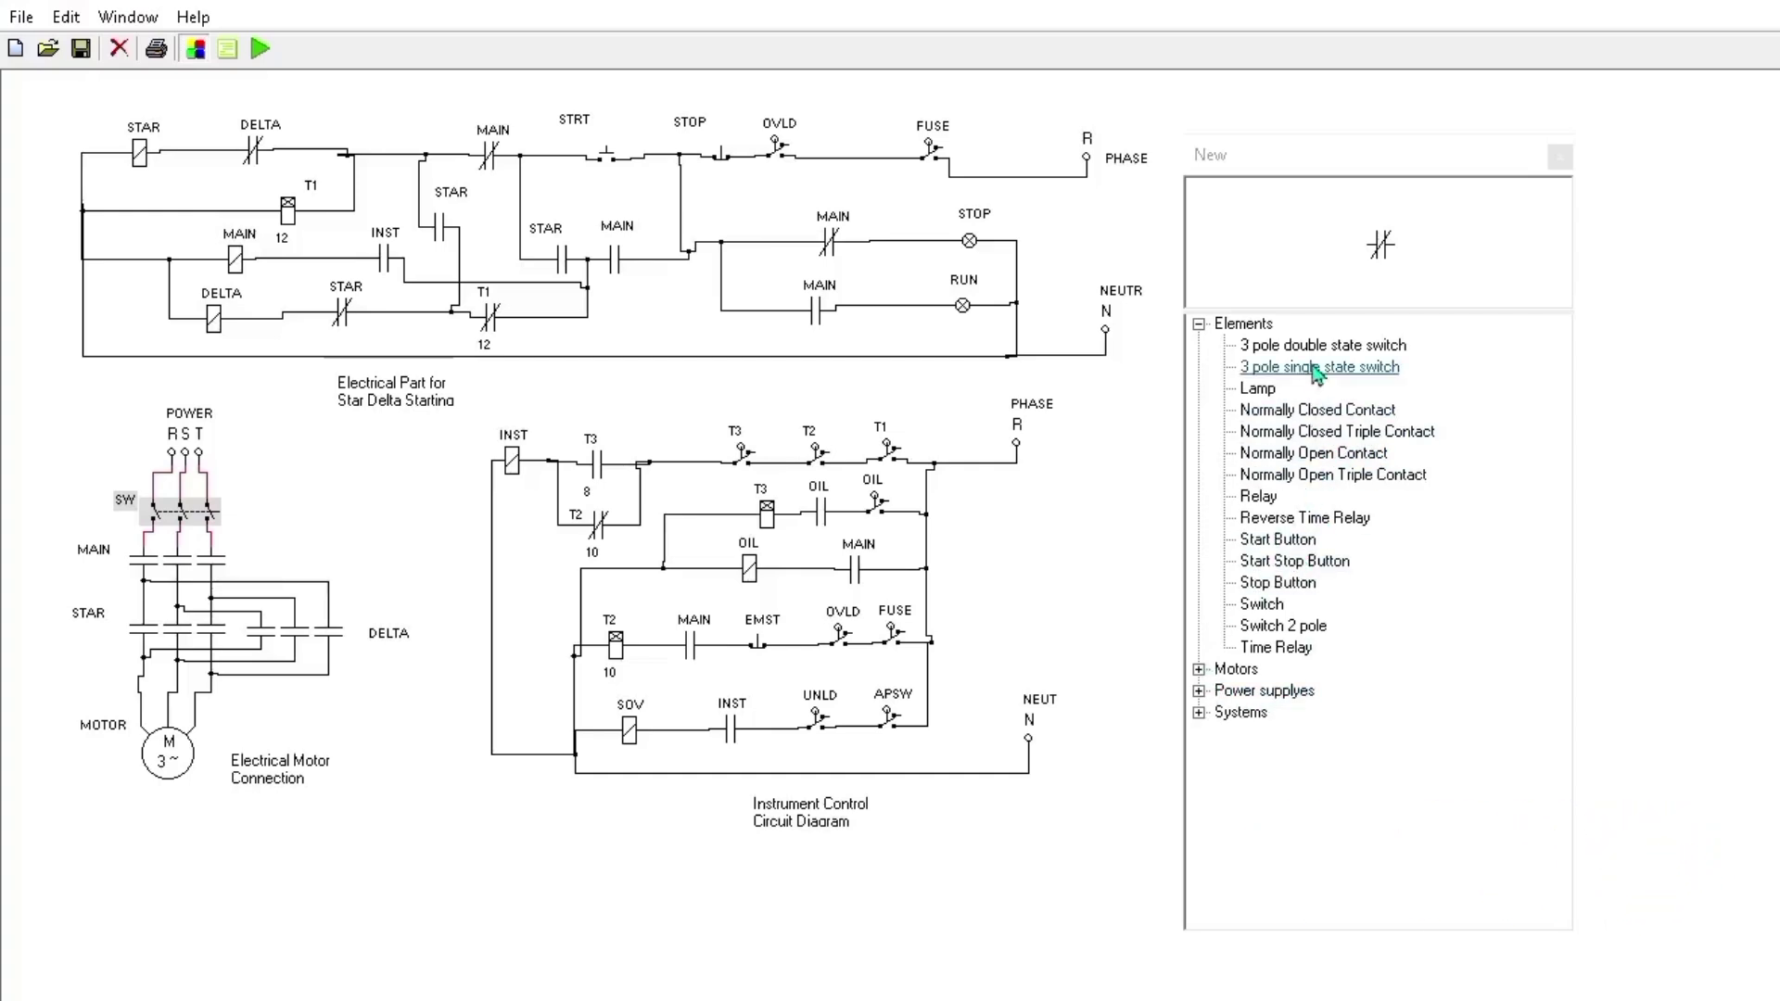
{"action": "left_click", "coordinate": [1366, 371]}
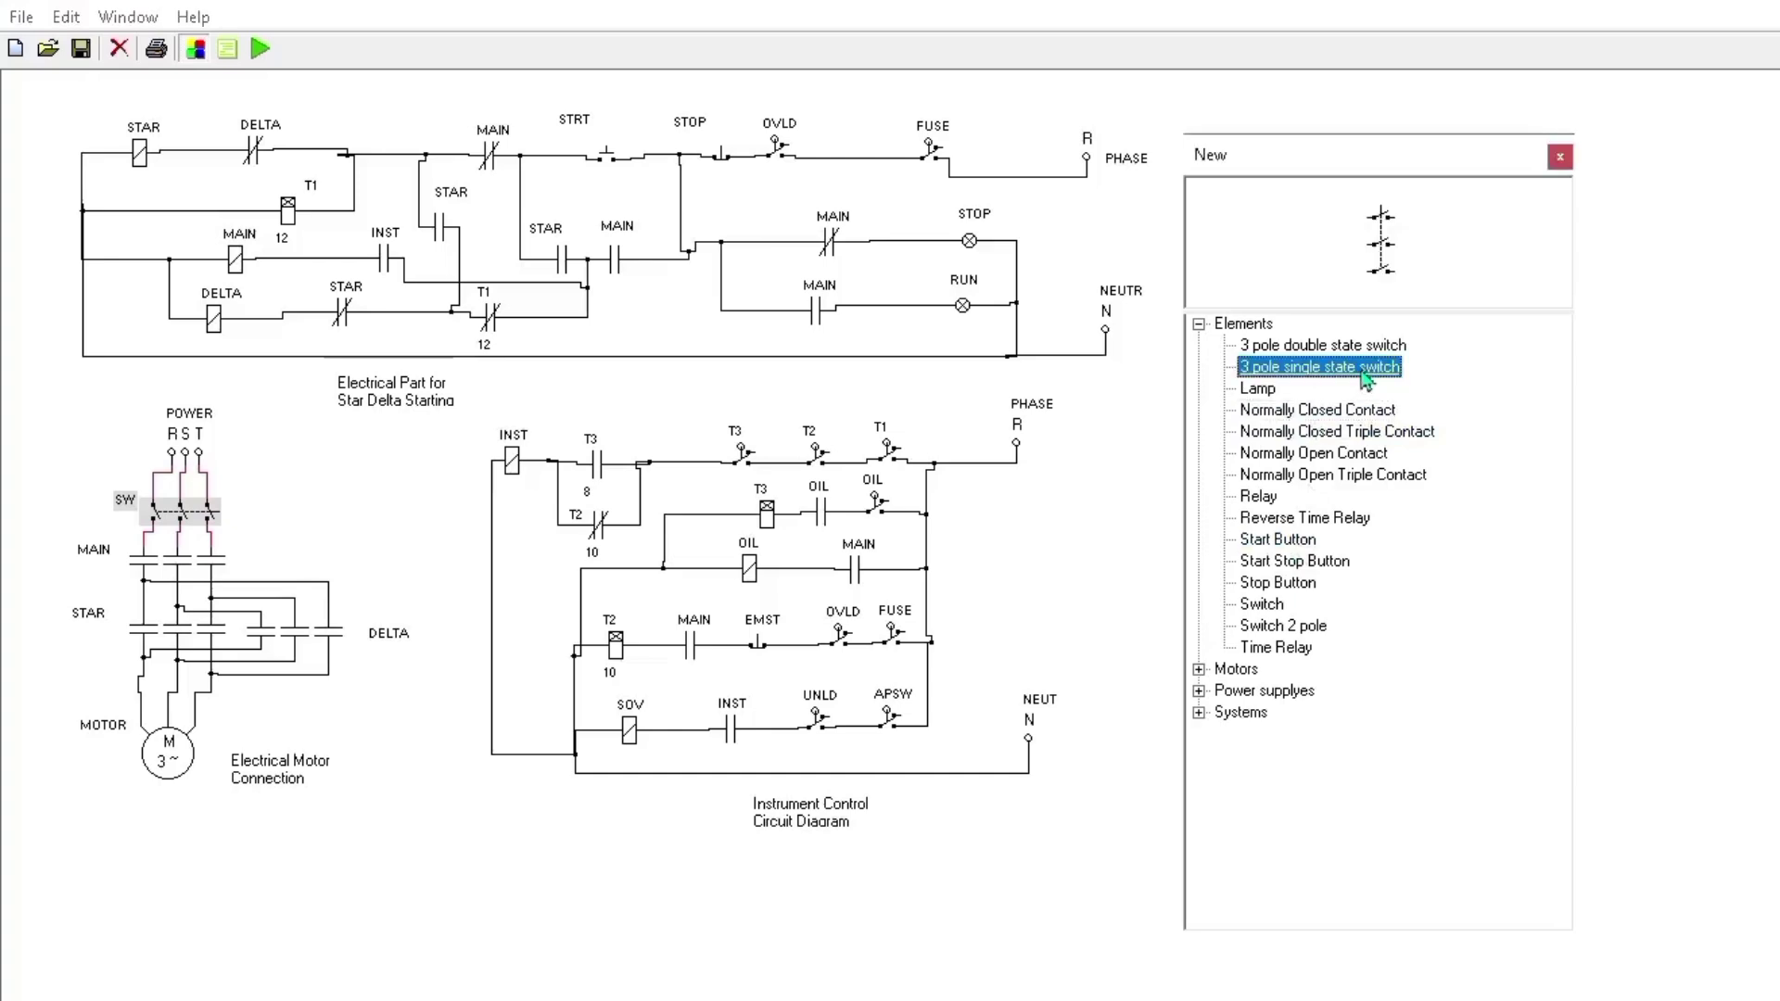
{"action": "left_click", "coordinate": [1379, 262]}
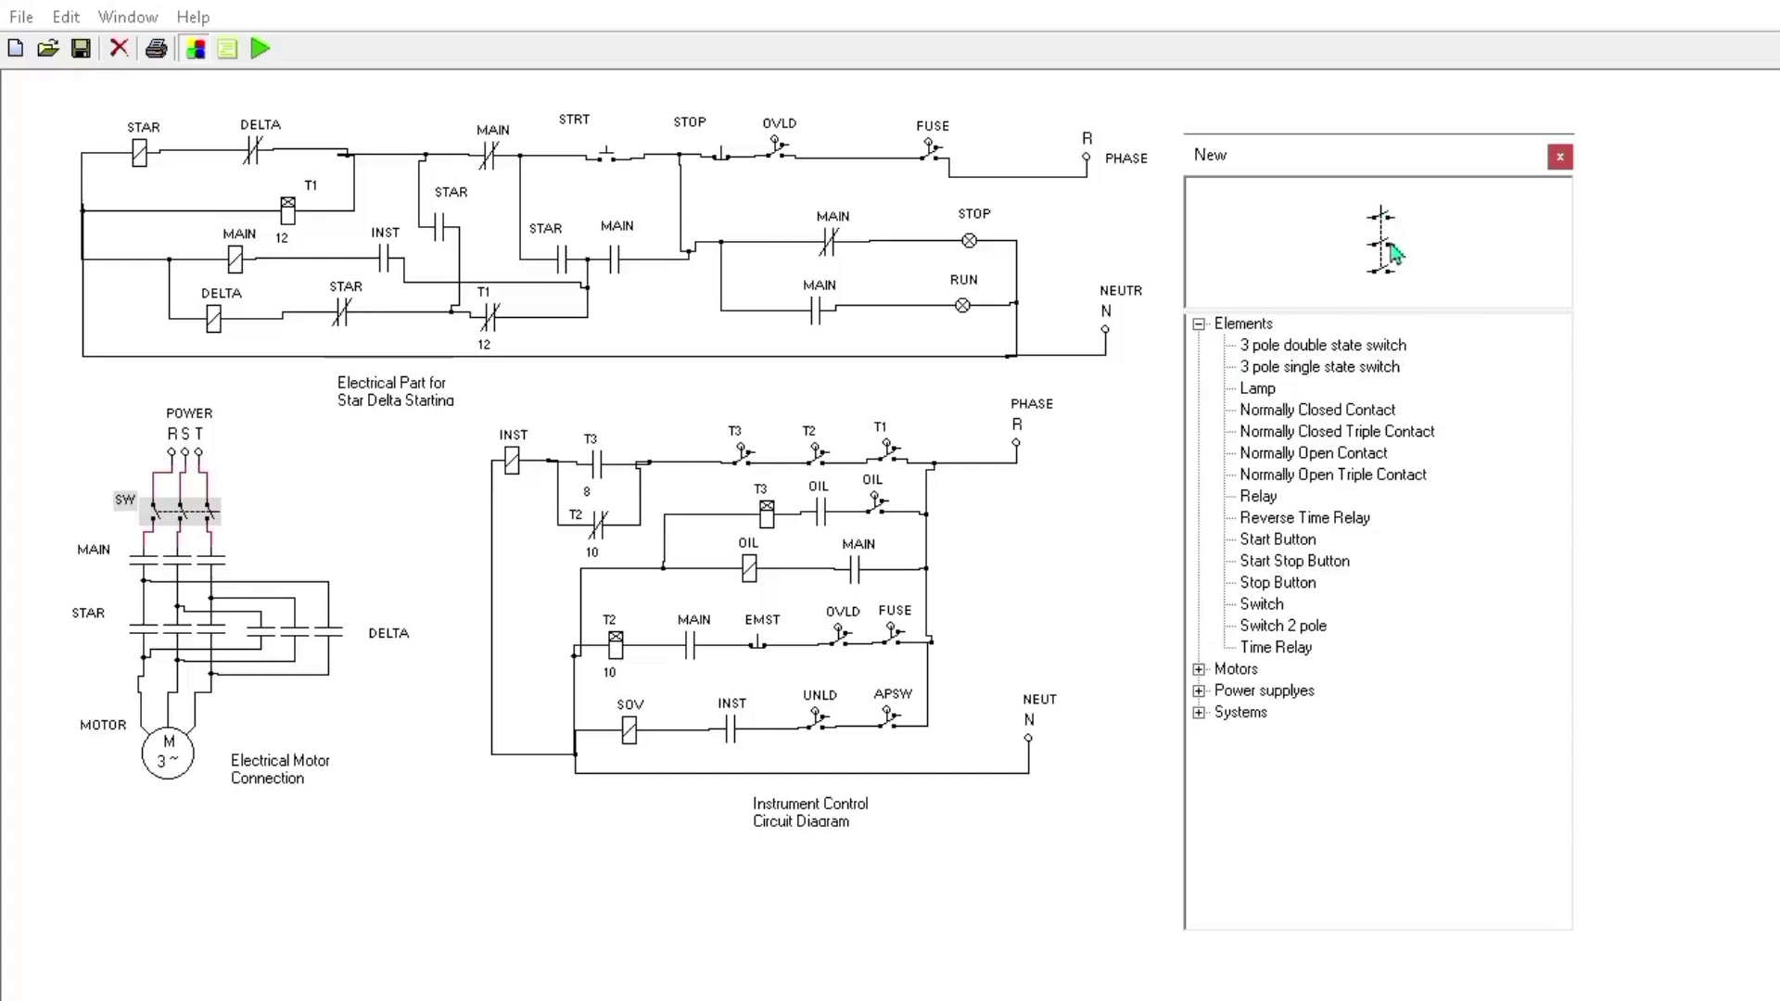
{"action": "left_click_drag", "start_coordinate": [1387, 260], "coordinate": [478, 992]}
{"action": "right_click", "coordinate": [477, 976]}
{"action": "mouse_move", "coordinate": [557, 992]}
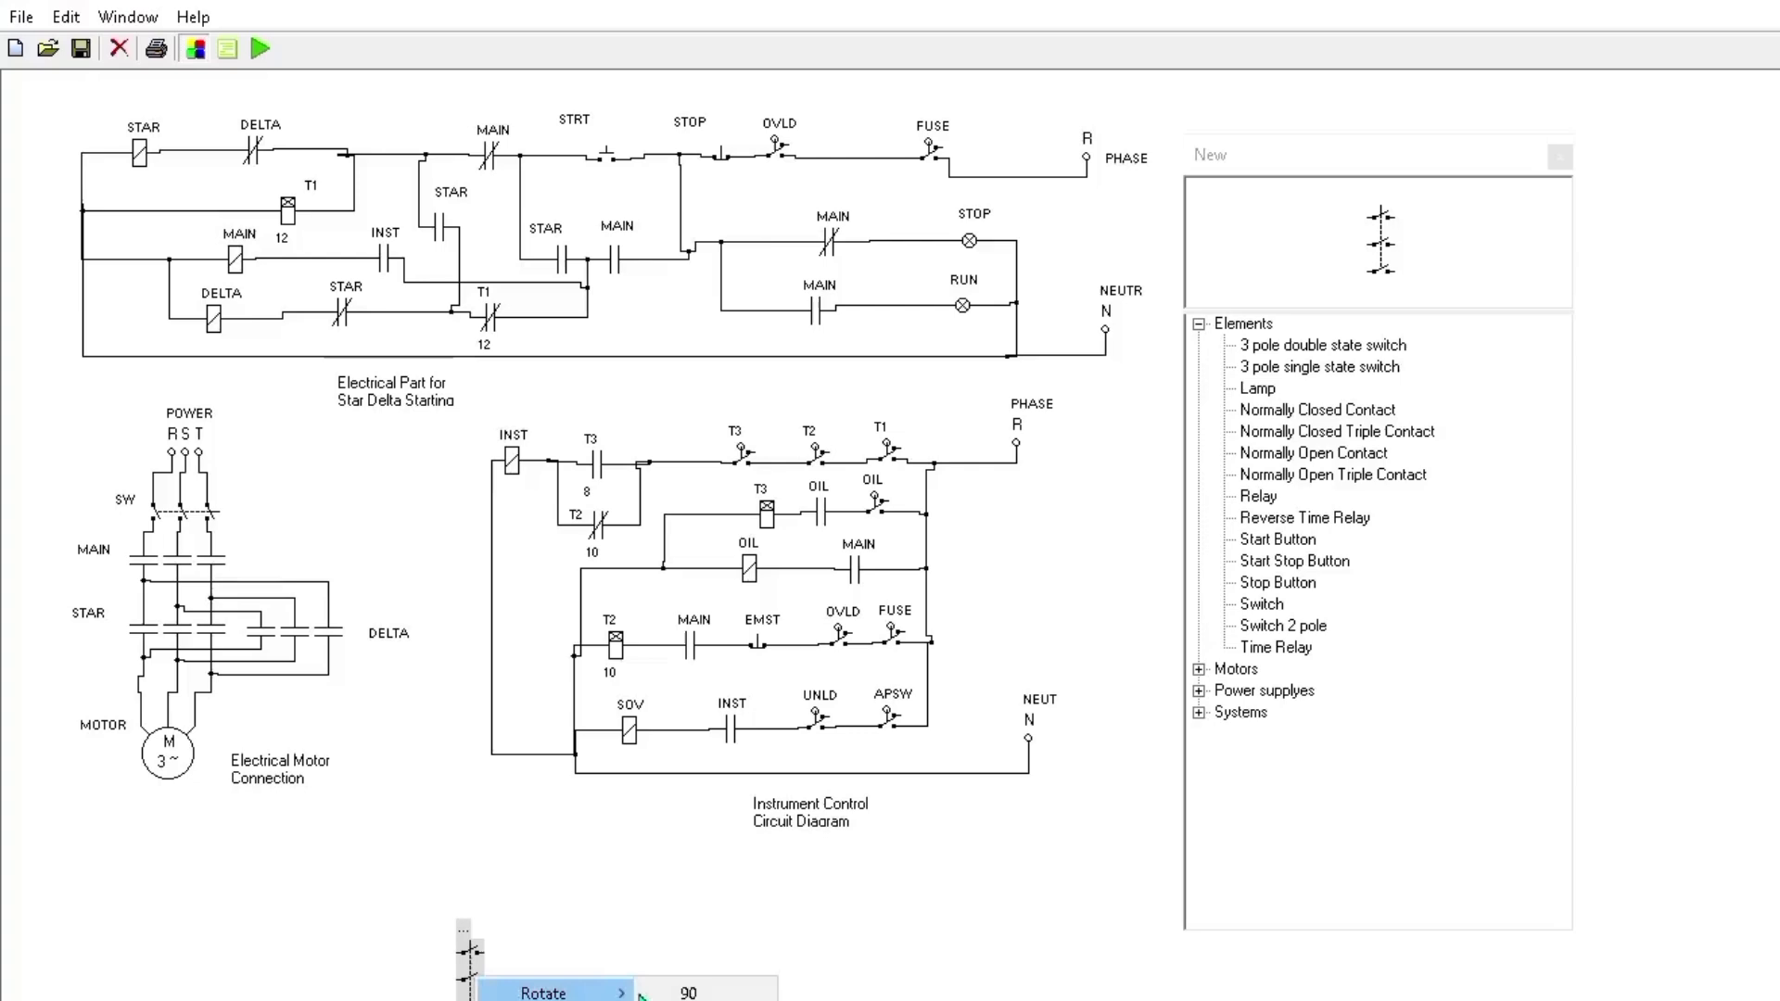
{"action": "left_click", "coordinate": [688, 992]}
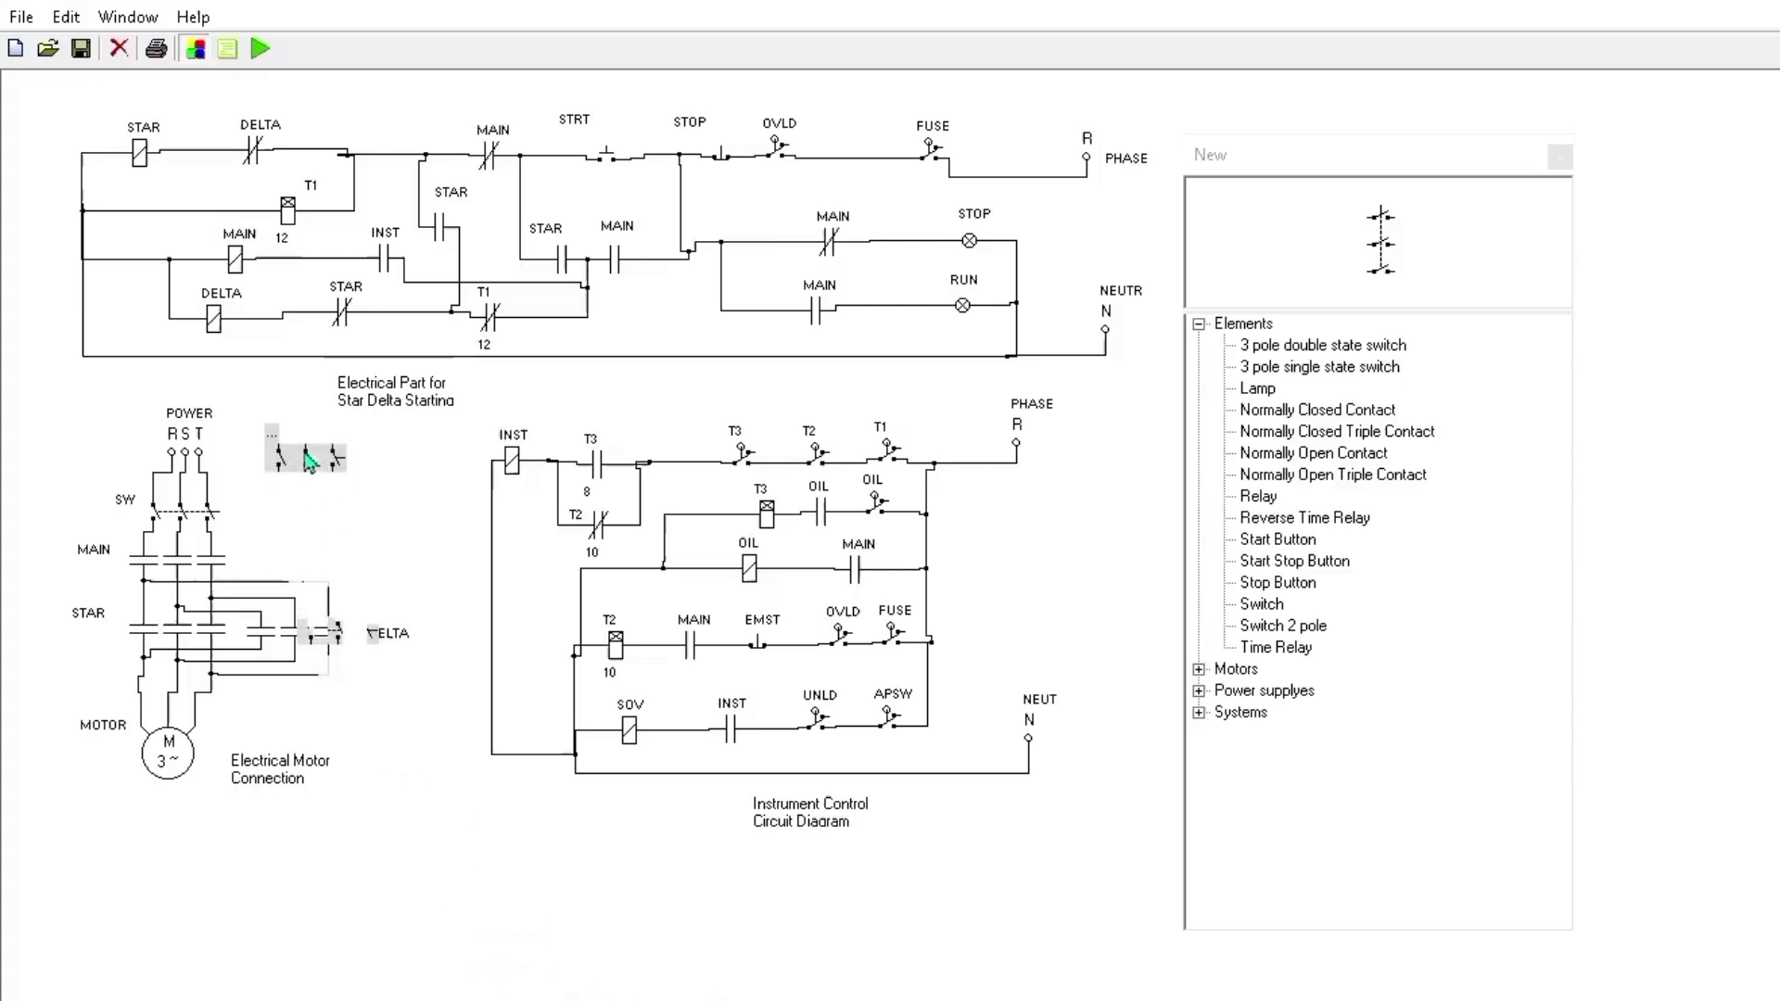
- Delete the extra 3 pole single state switch placed beside the motor circuit
{"action": "right_click", "coordinate": [318, 524]}
{"action": "left_click", "coordinate": [396, 575]}
{"action": "left_click", "coordinate": [327, 528]}
{"action": "key", "text": "Delete"}
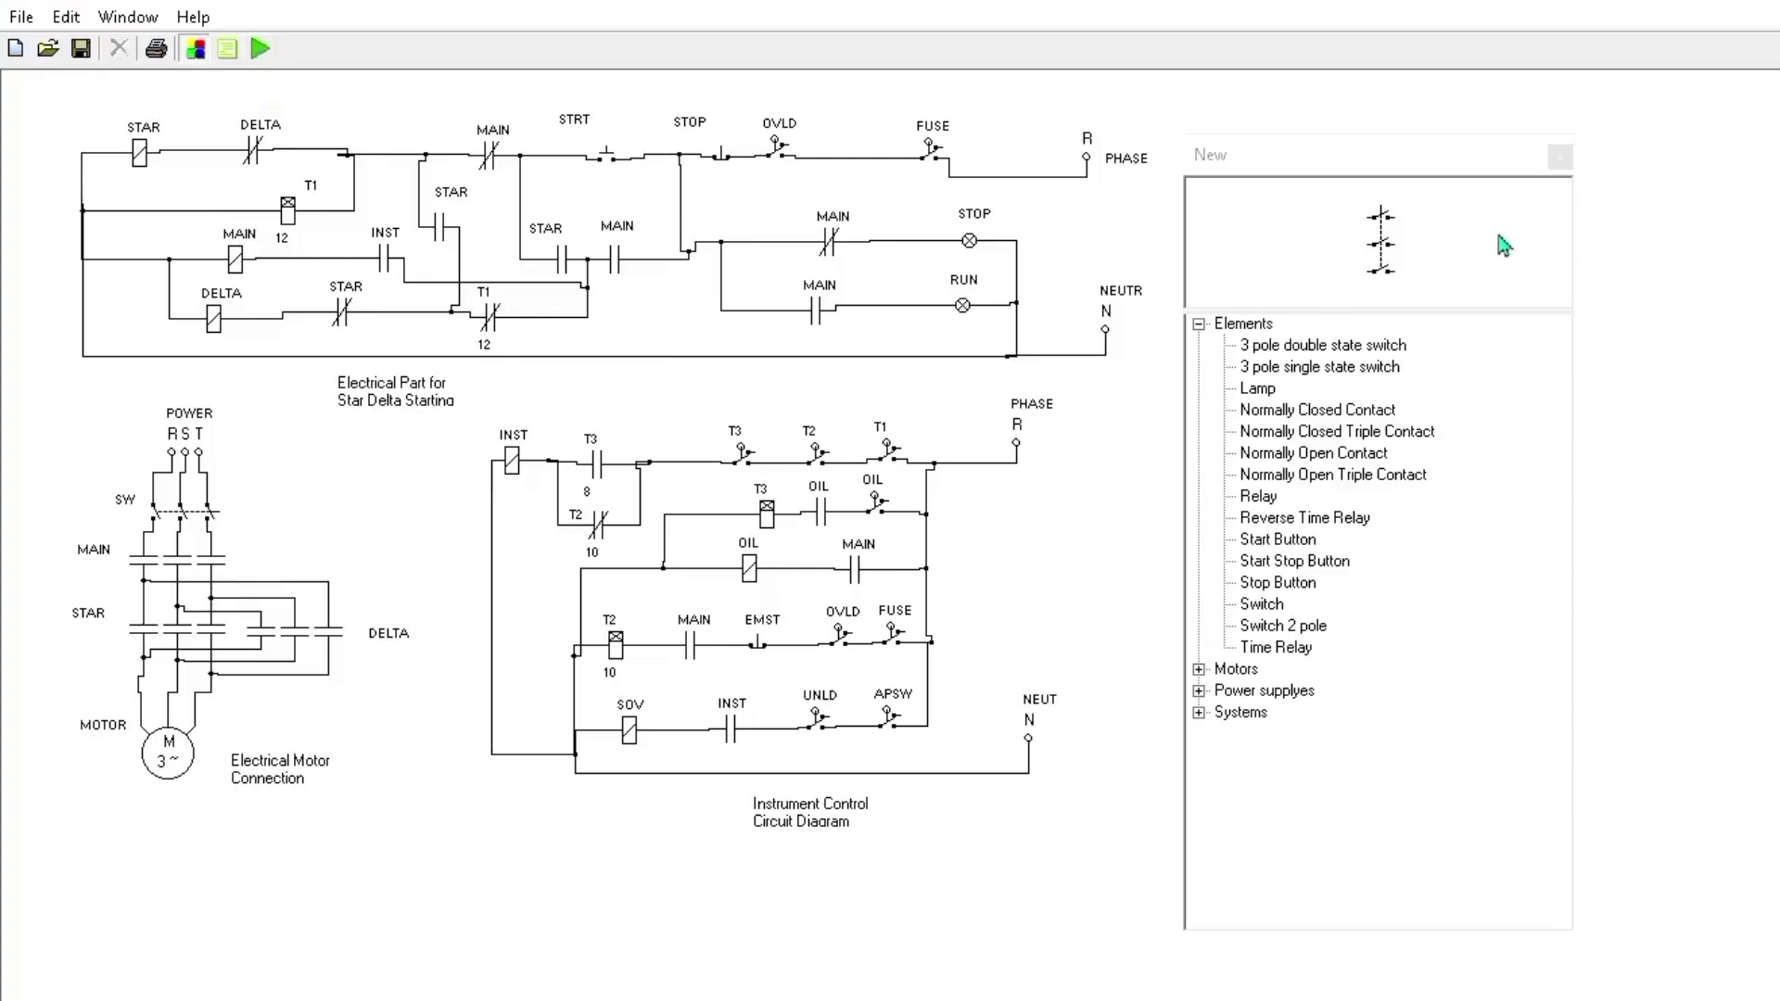
- Close the component library, show the element quantity table and move it up beside the starting circuit
{"action": "left_click", "coordinate": [1560, 157]}
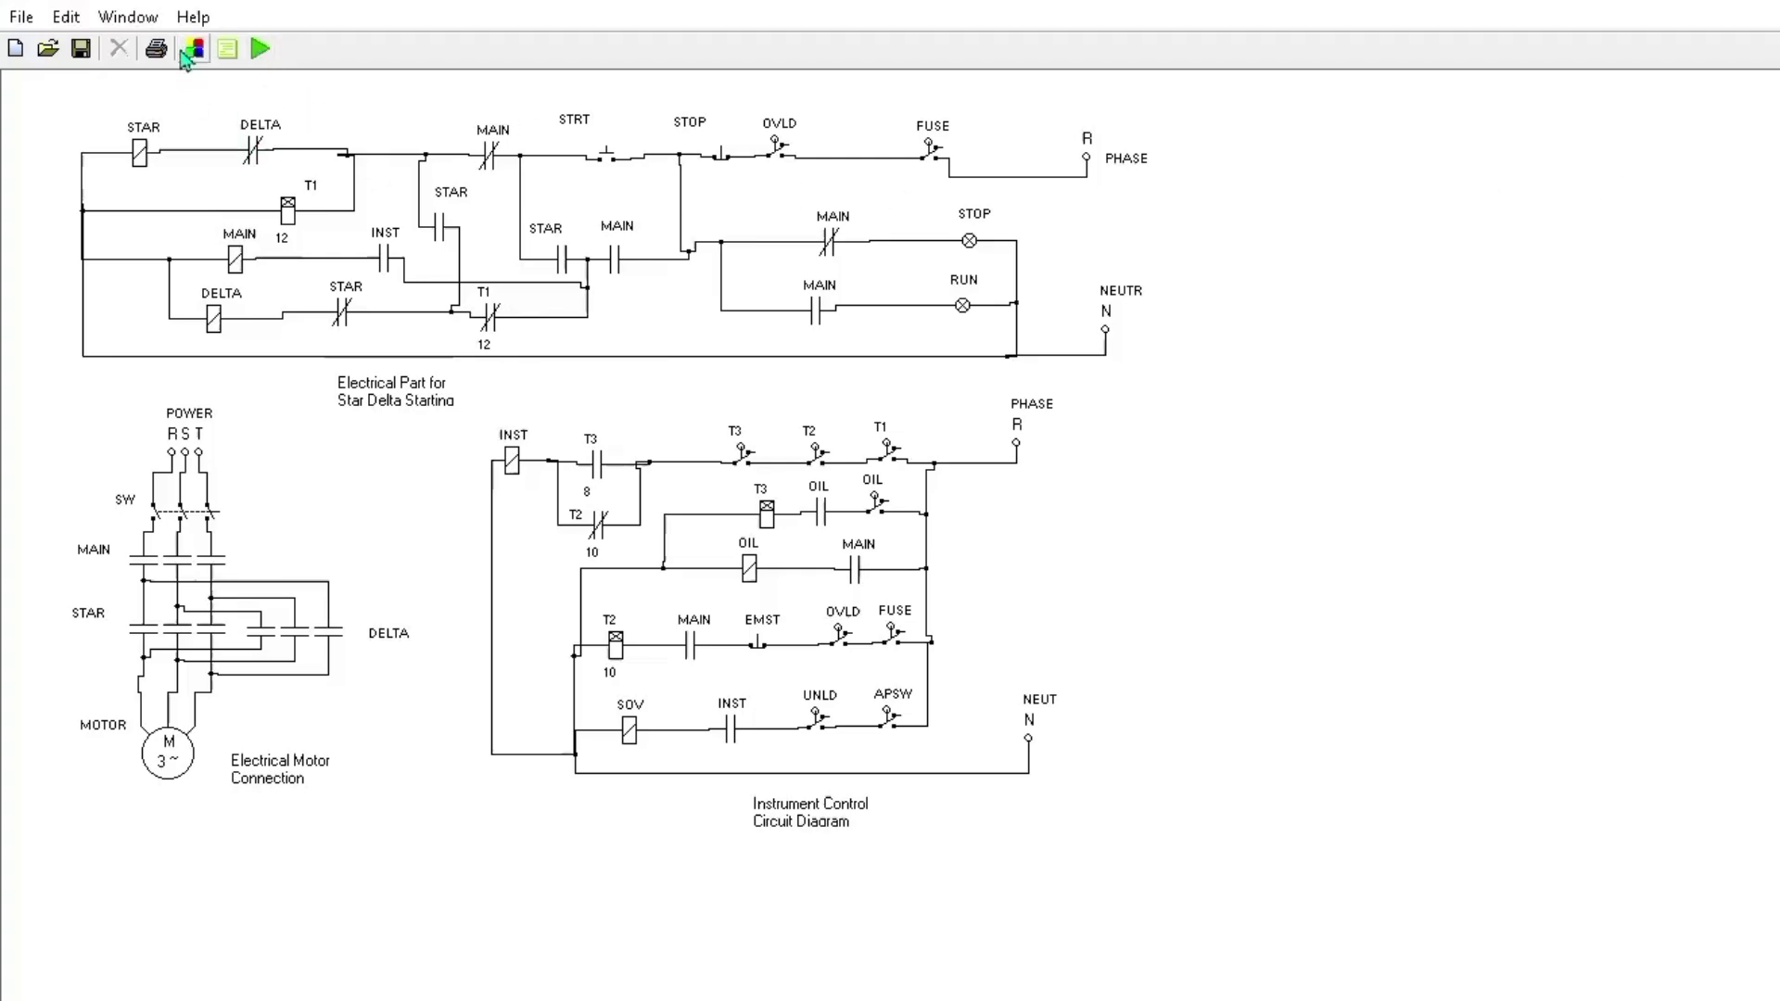
{"action": "left_click", "coordinate": [229, 51]}
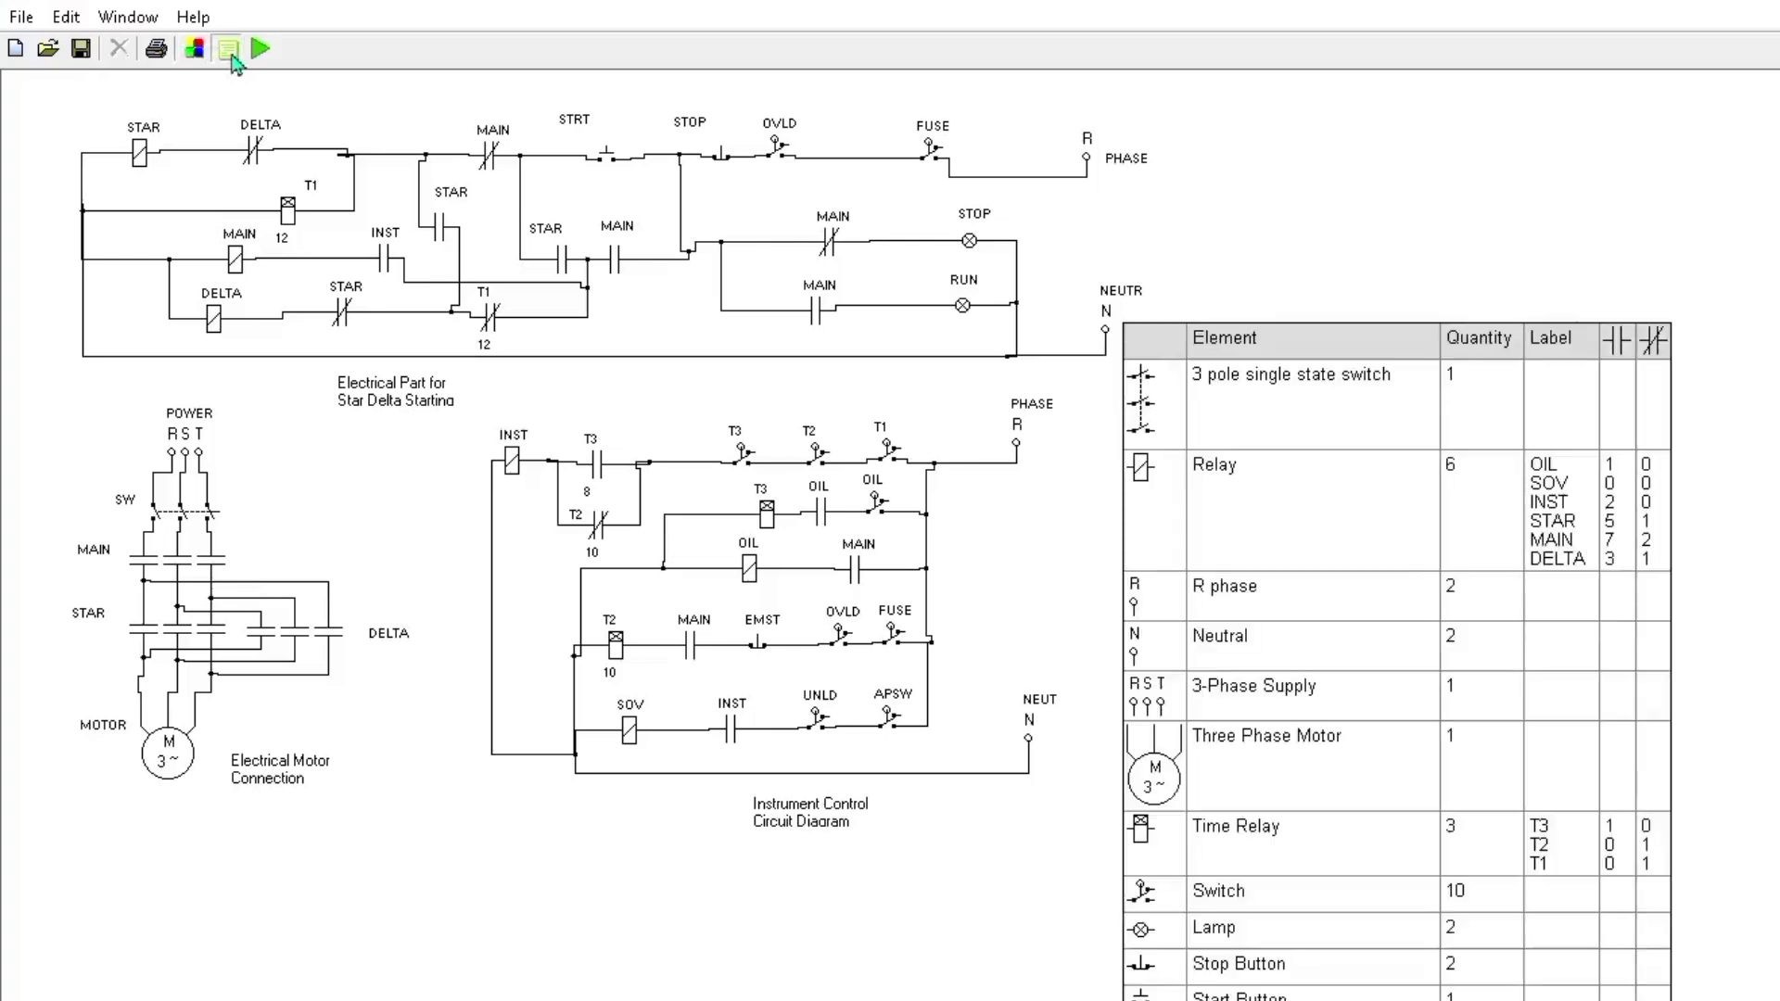
{"action": "left_click_drag", "start_coordinate": [1325, 339], "coordinate": [1359, 138]}
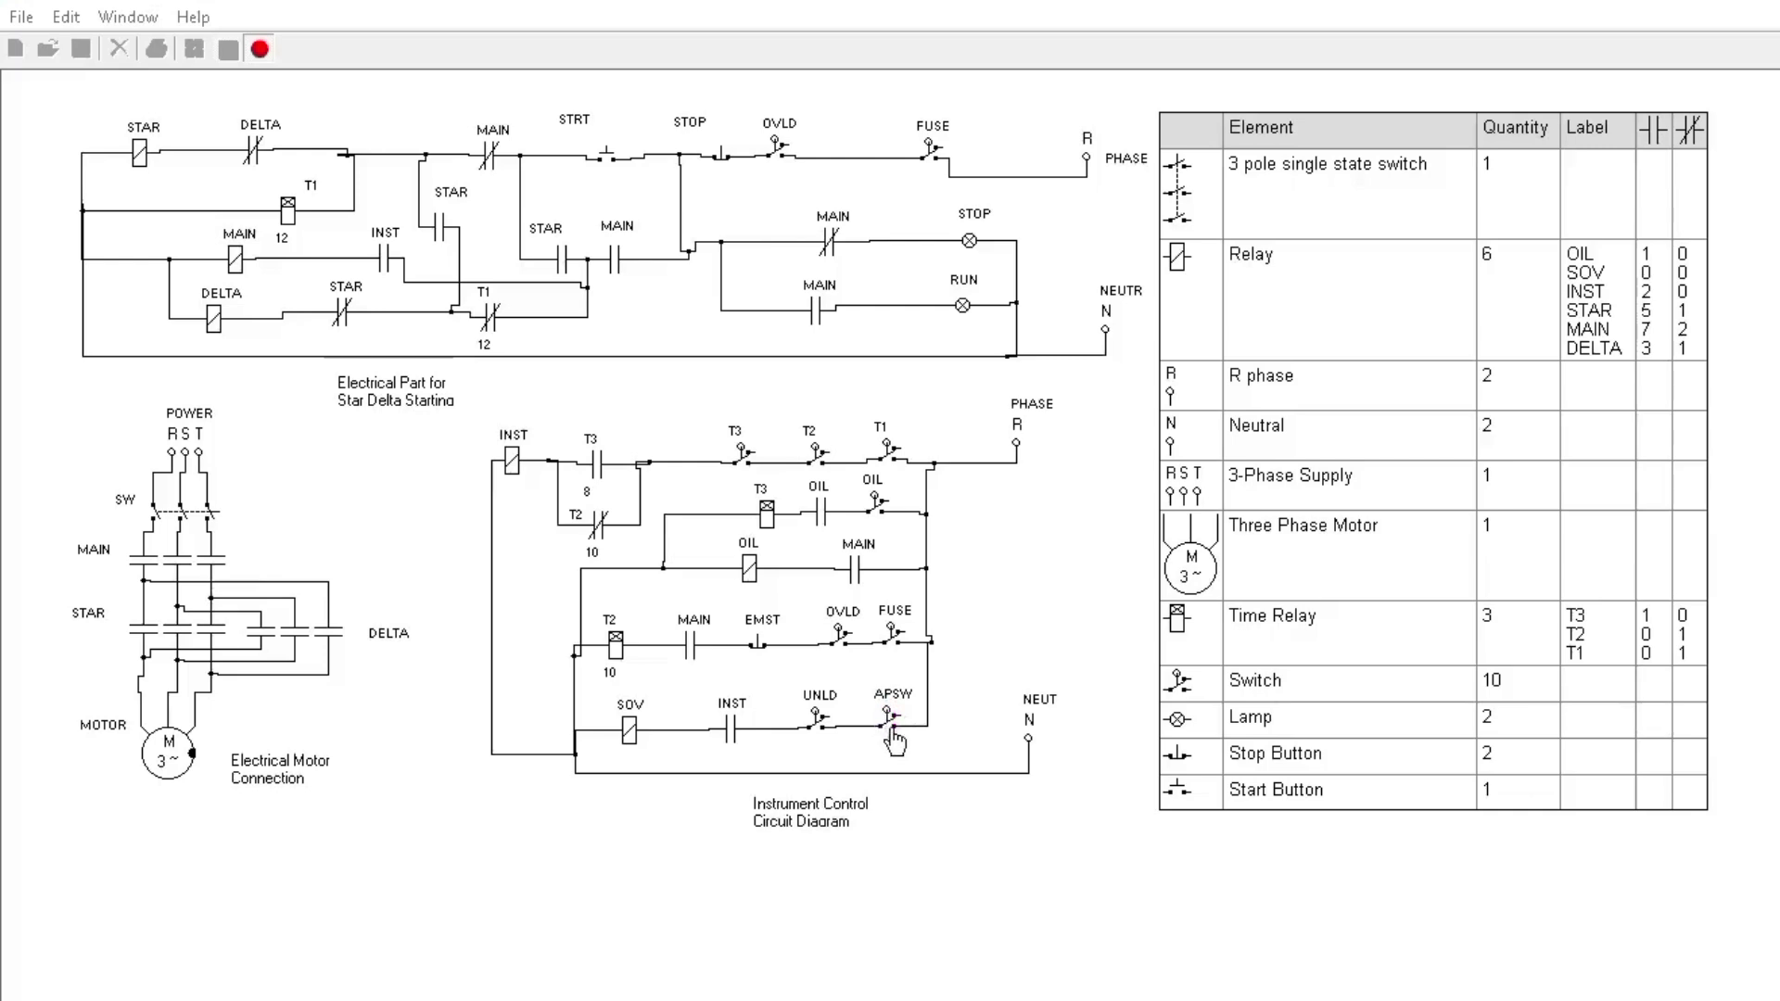
- In the simulation, close the FUSE, OVLD, T1, T2 and T3 switches of the instrument control circuit
{"action": "left_click", "coordinate": [894, 639]}
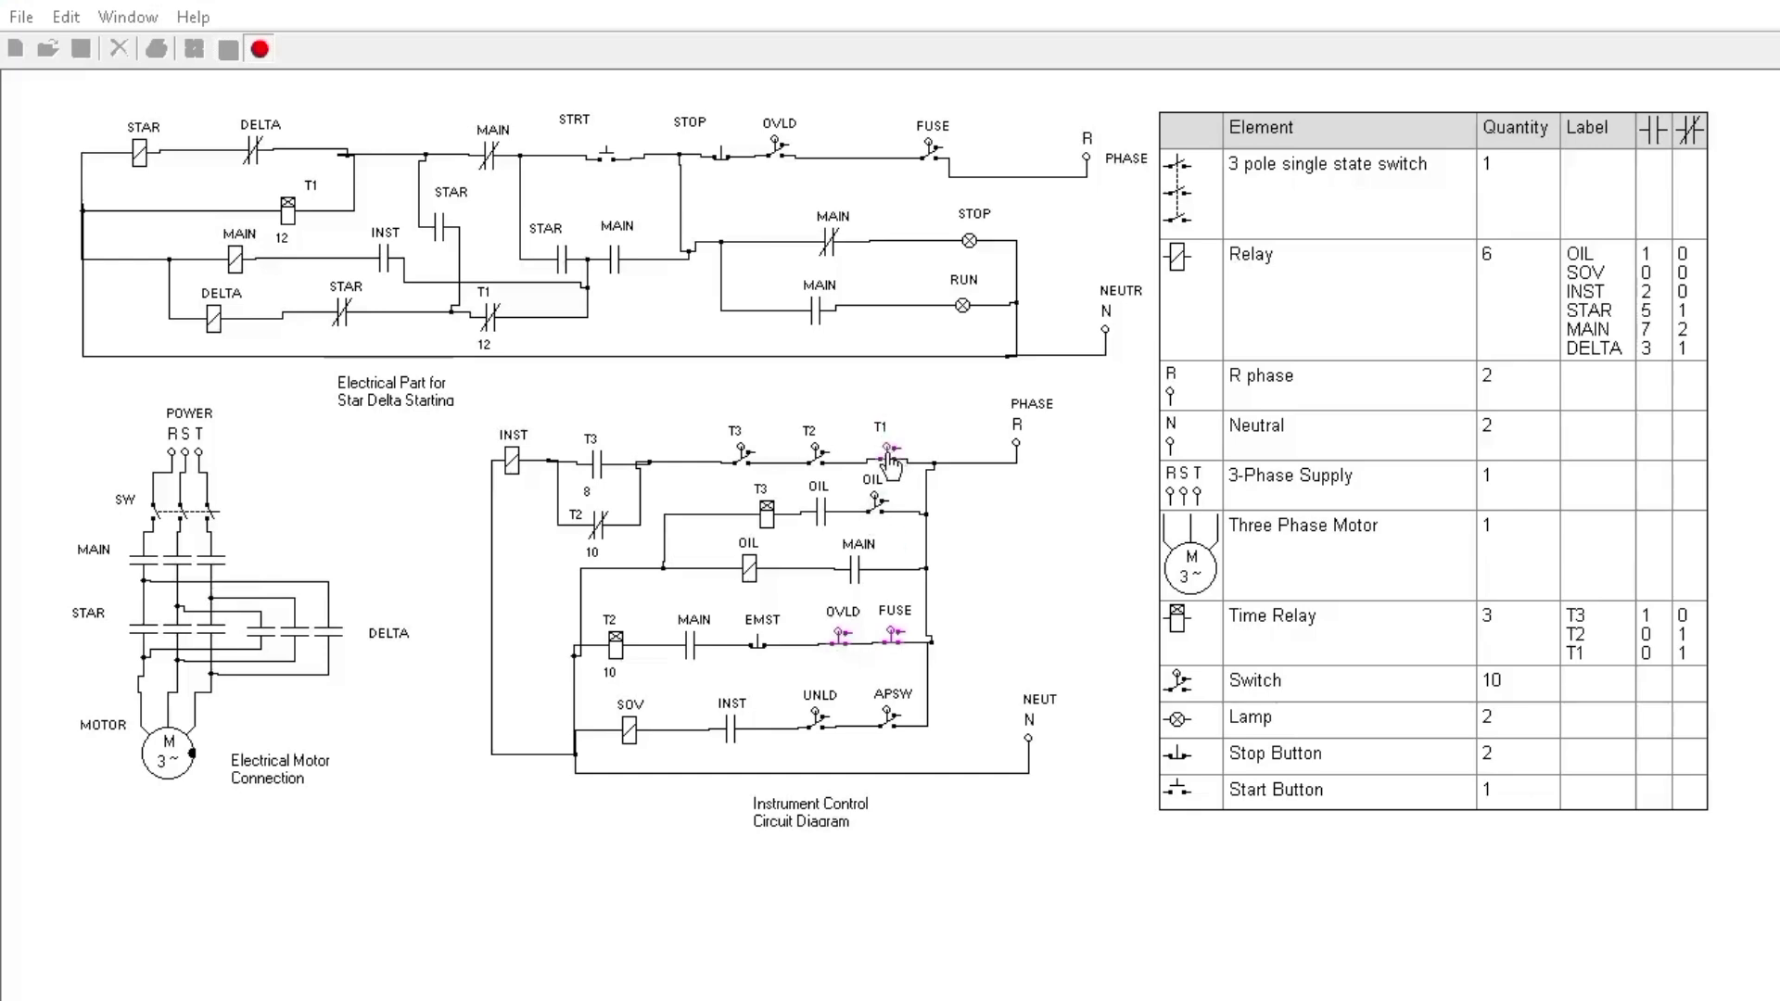
{"action": "left_click", "coordinate": [815, 455]}
{"action": "left_click", "coordinate": [743, 455]}
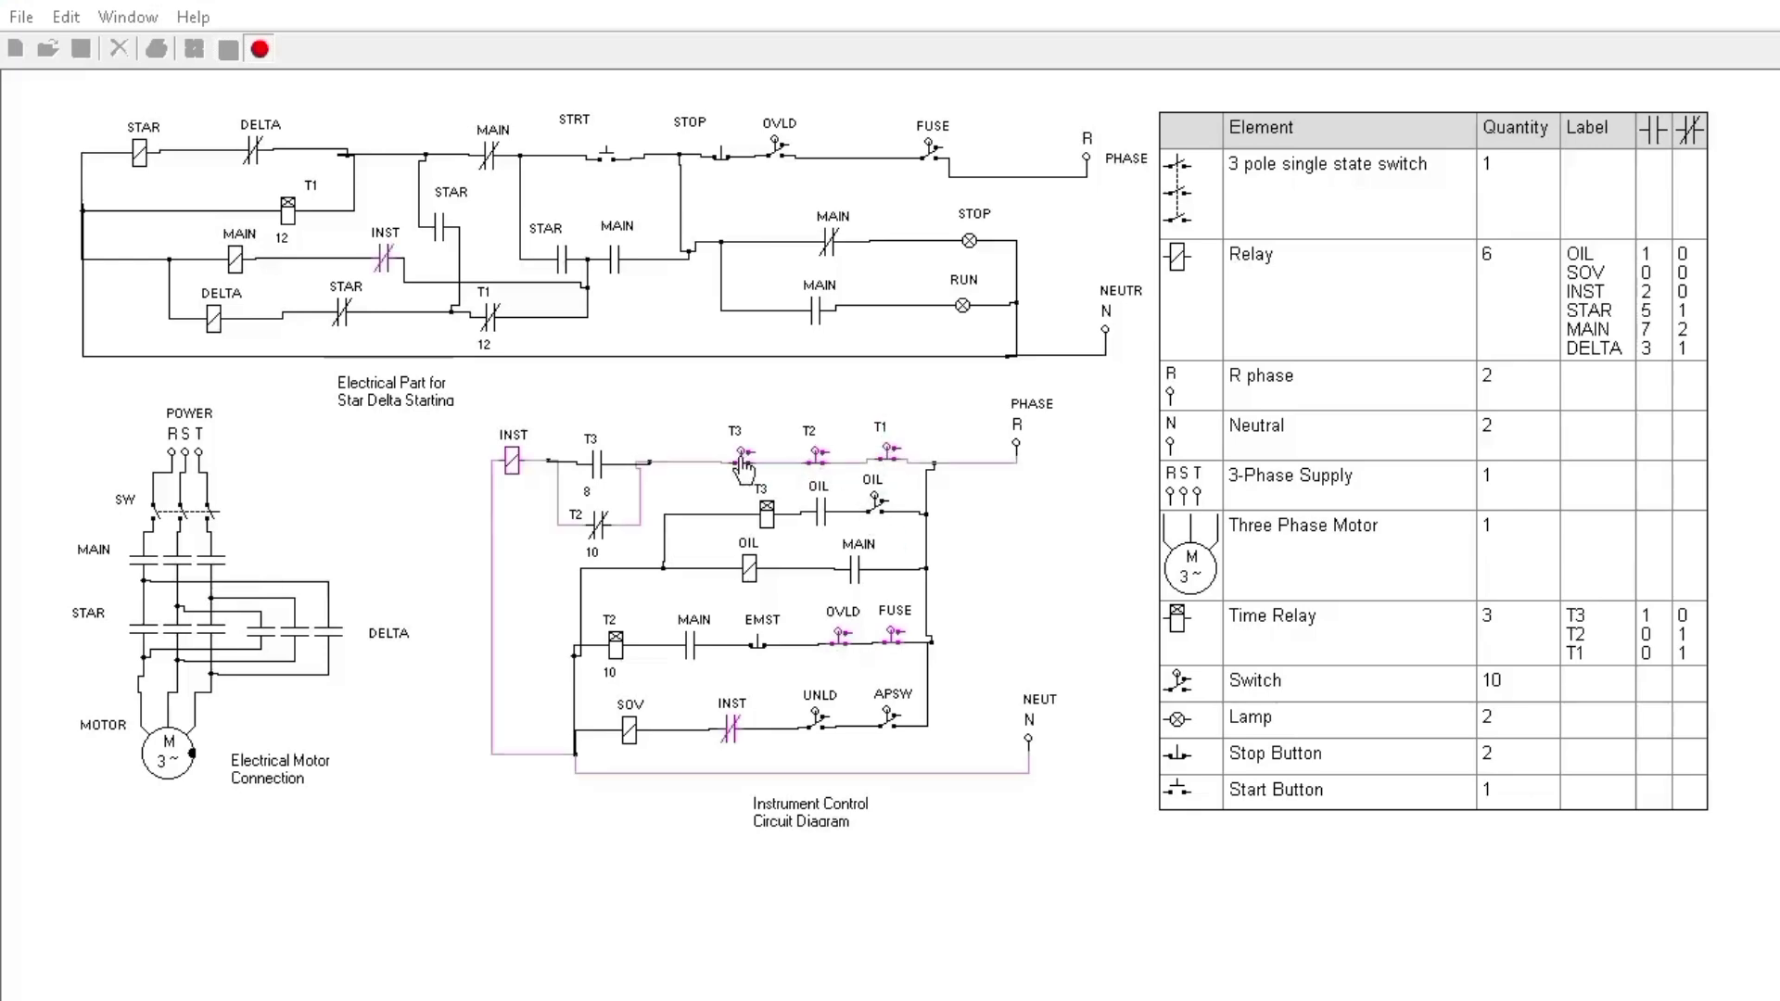
- Close the FUSE and OVLD switches of the star-delta starting circuit and the motor's three-pole SW switch
{"action": "left_click", "coordinate": [930, 150]}
{"action": "left_click", "coordinate": [779, 148]}
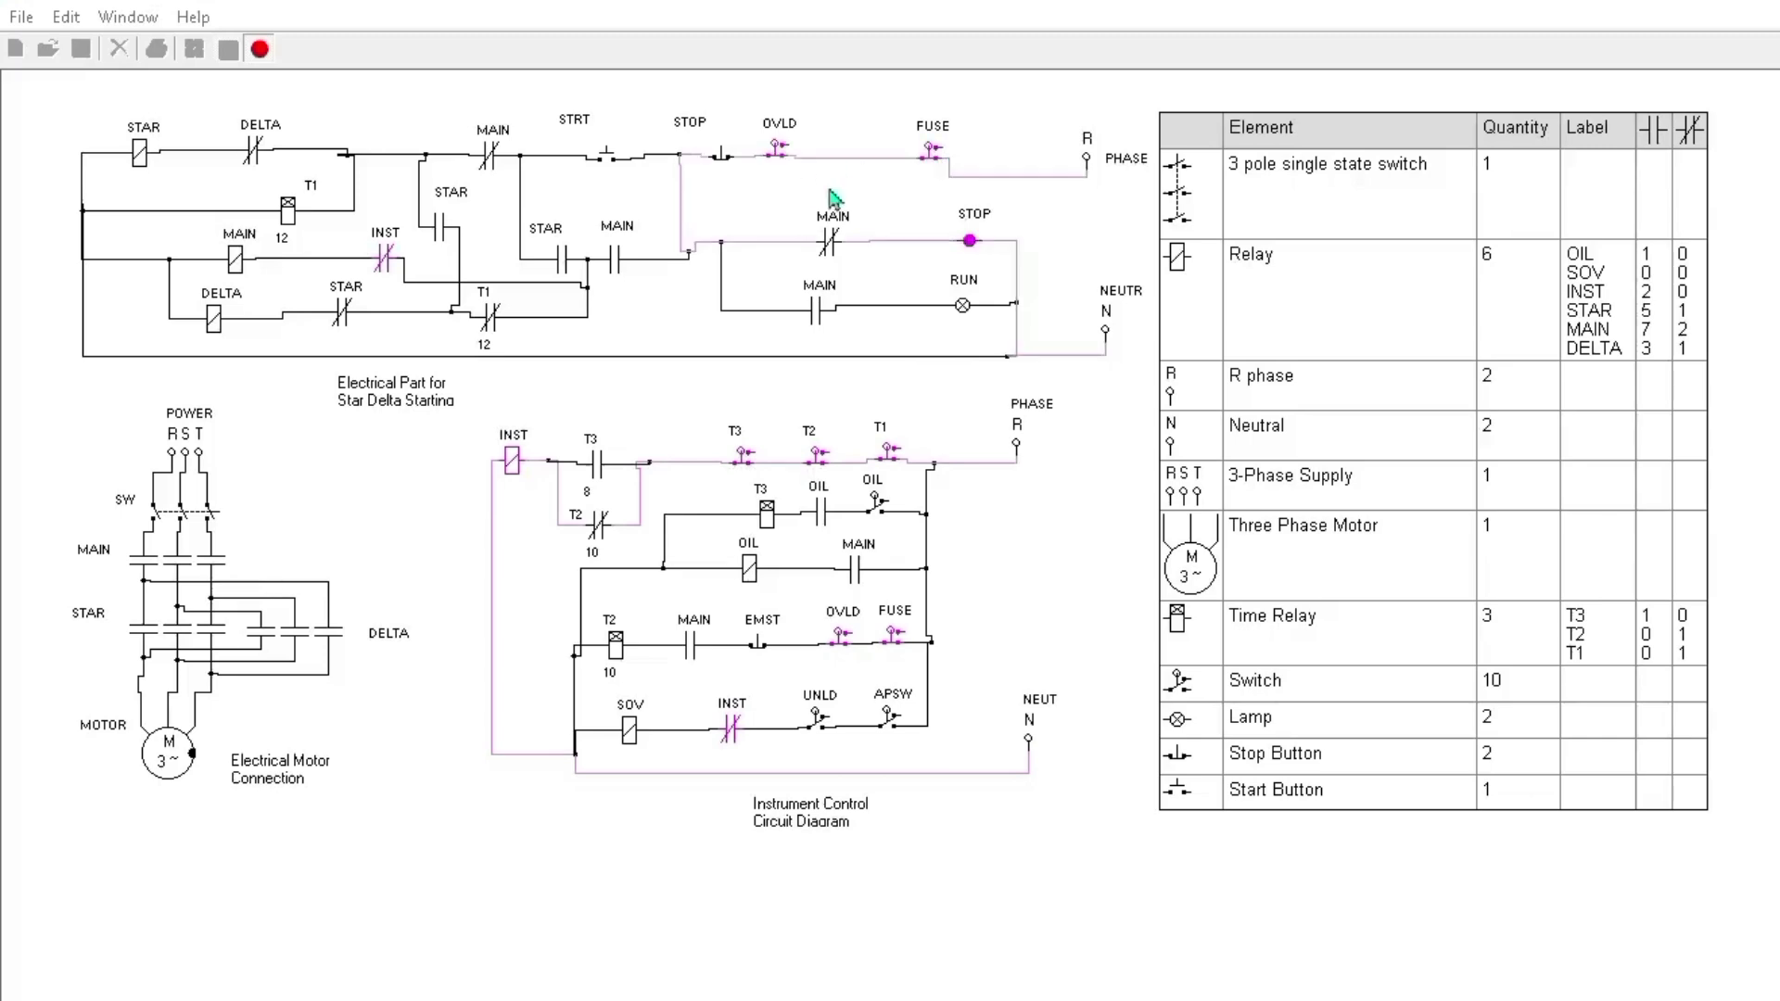
{"action": "left_click", "coordinate": [169, 517]}
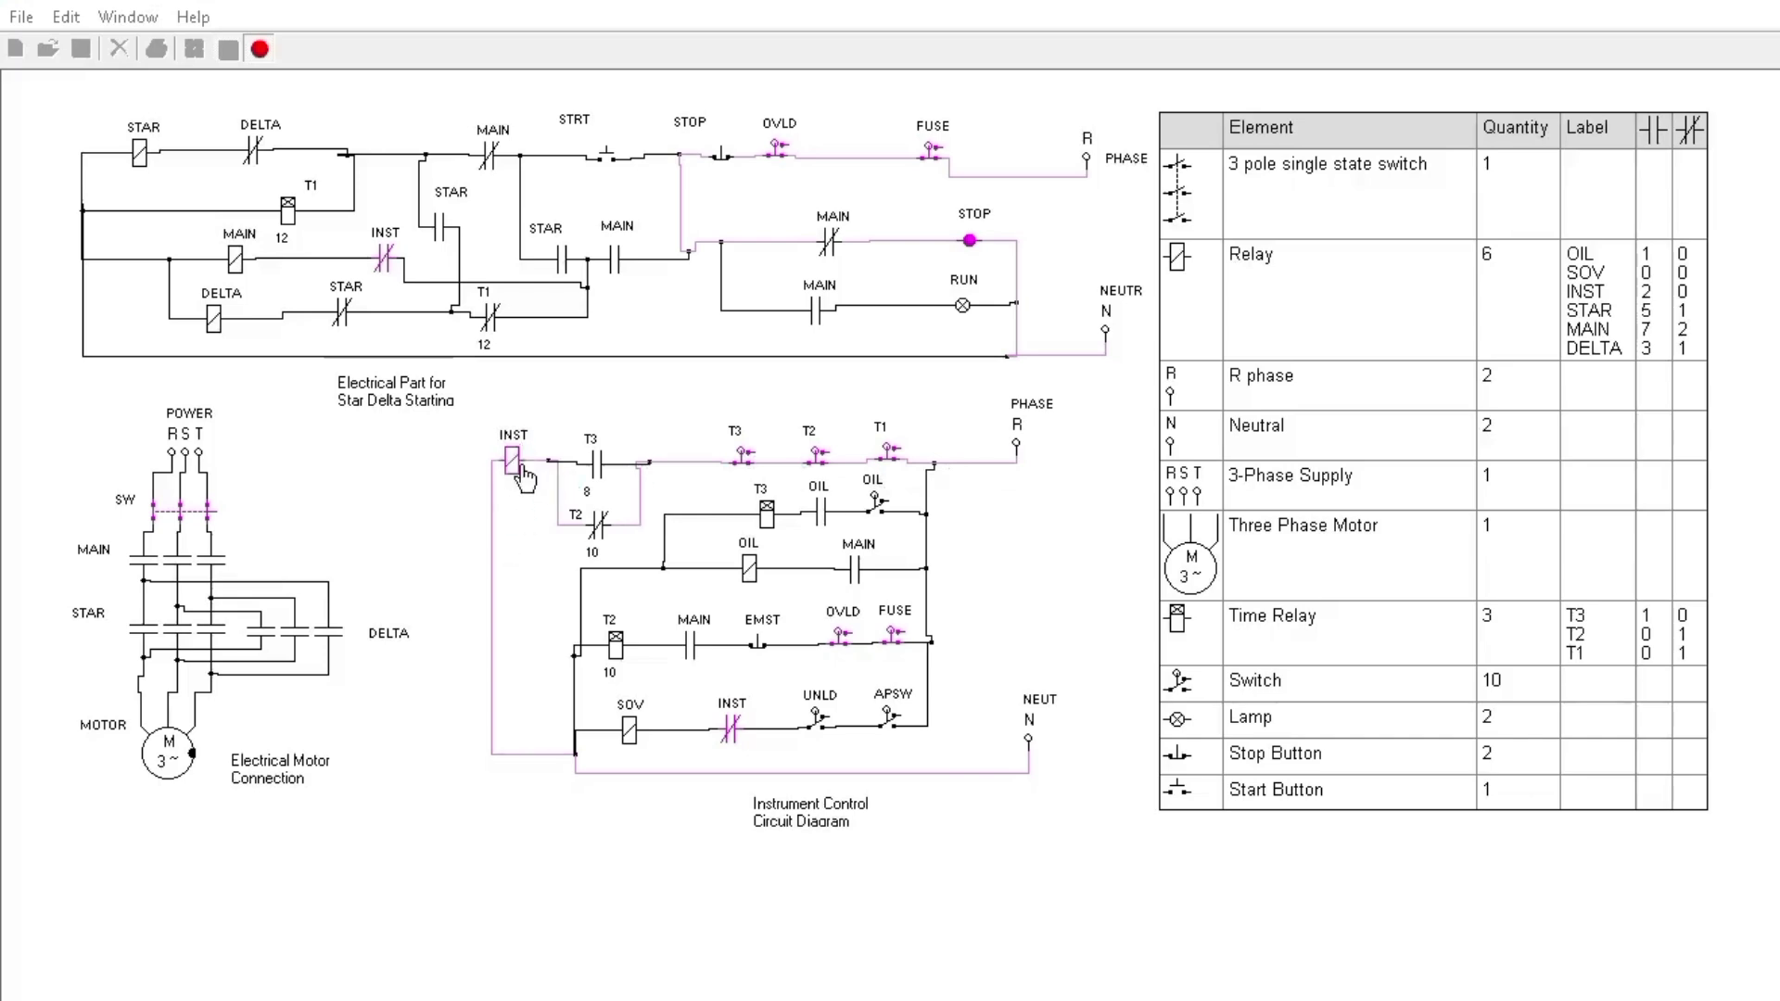
- Test the start interlock by operating STRT with the instrument circuit's T3 switch open and again with it closed
{"action": "left_click", "coordinate": [740, 464]}
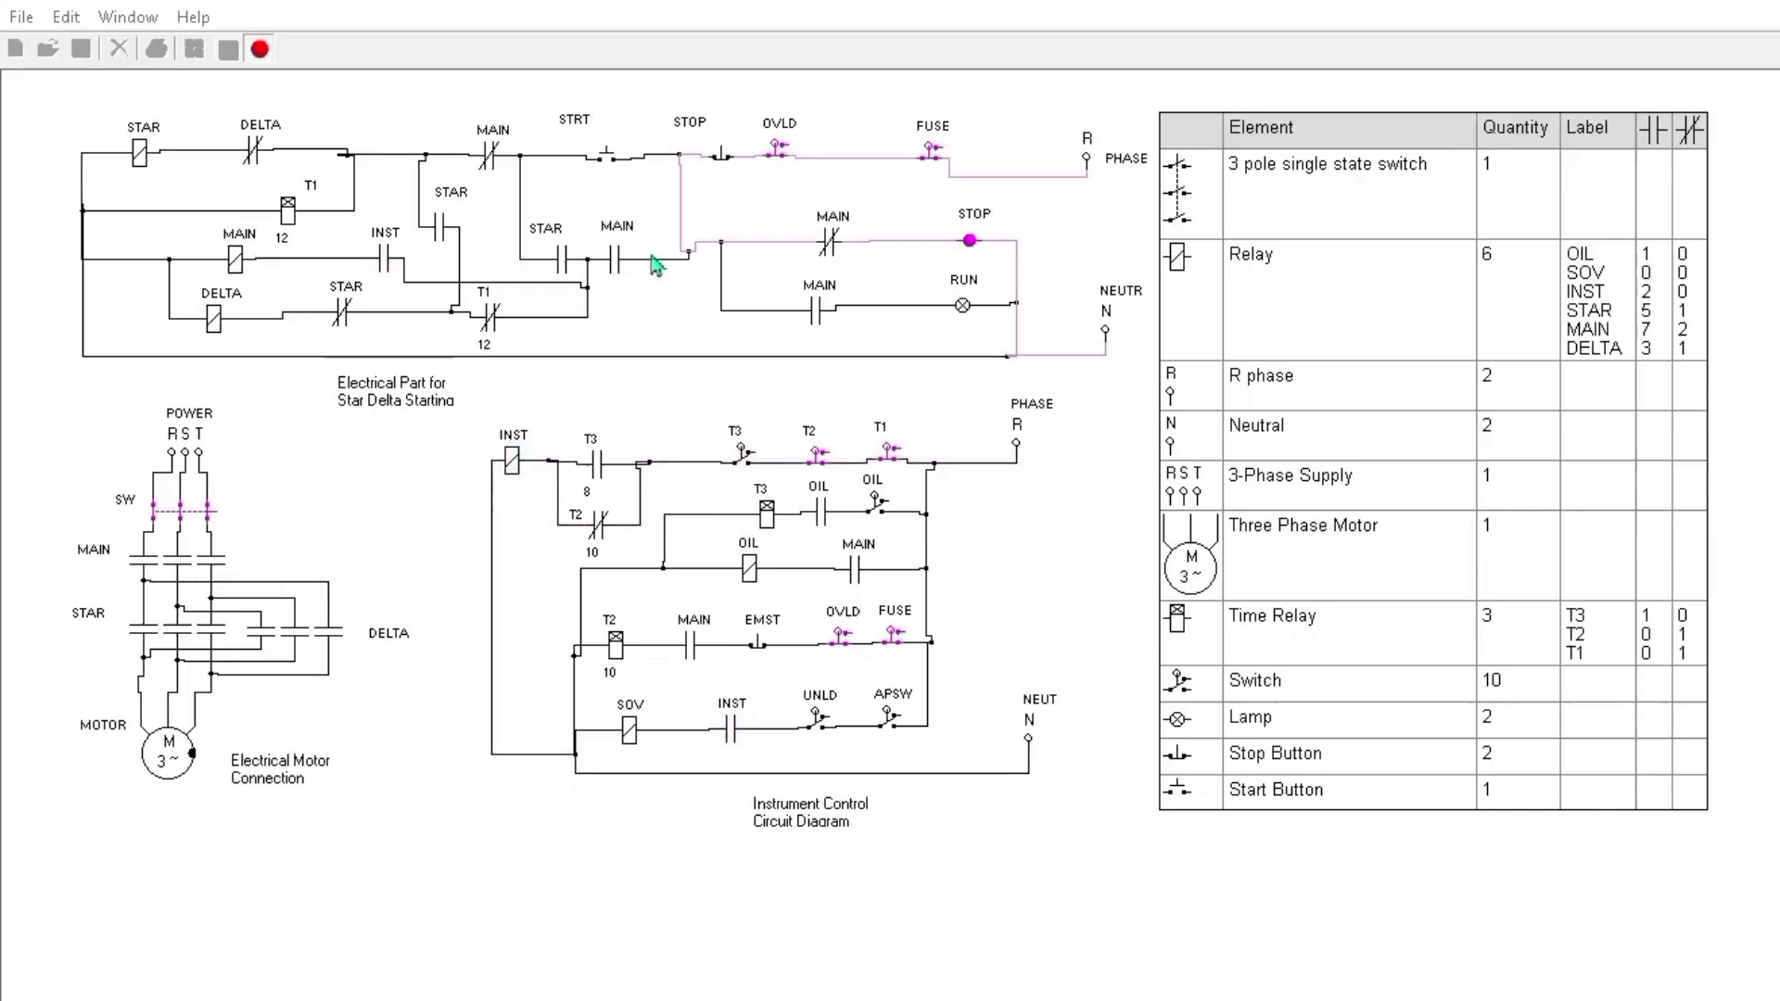
{"action": "left_click", "coordinate": [606, 159]}
{"action": "left_click", "coordinate": [742, 463]}
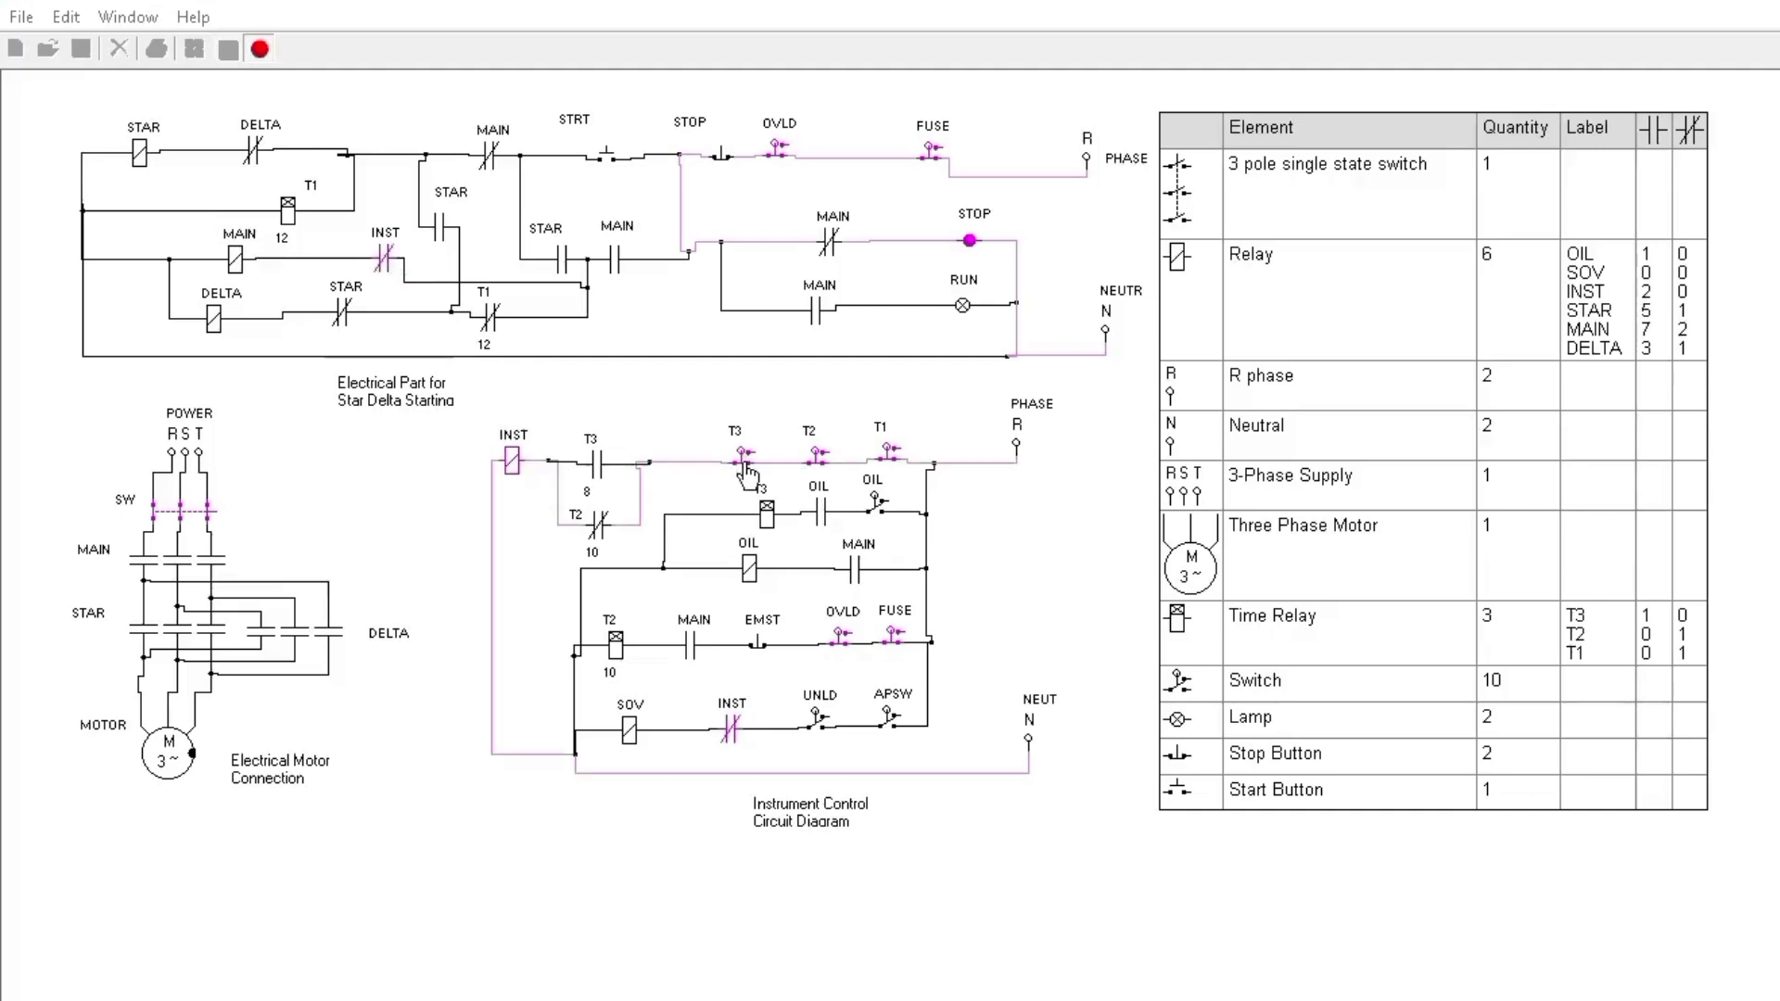
{"action": "left_click", "coordinate": [607, 160]}
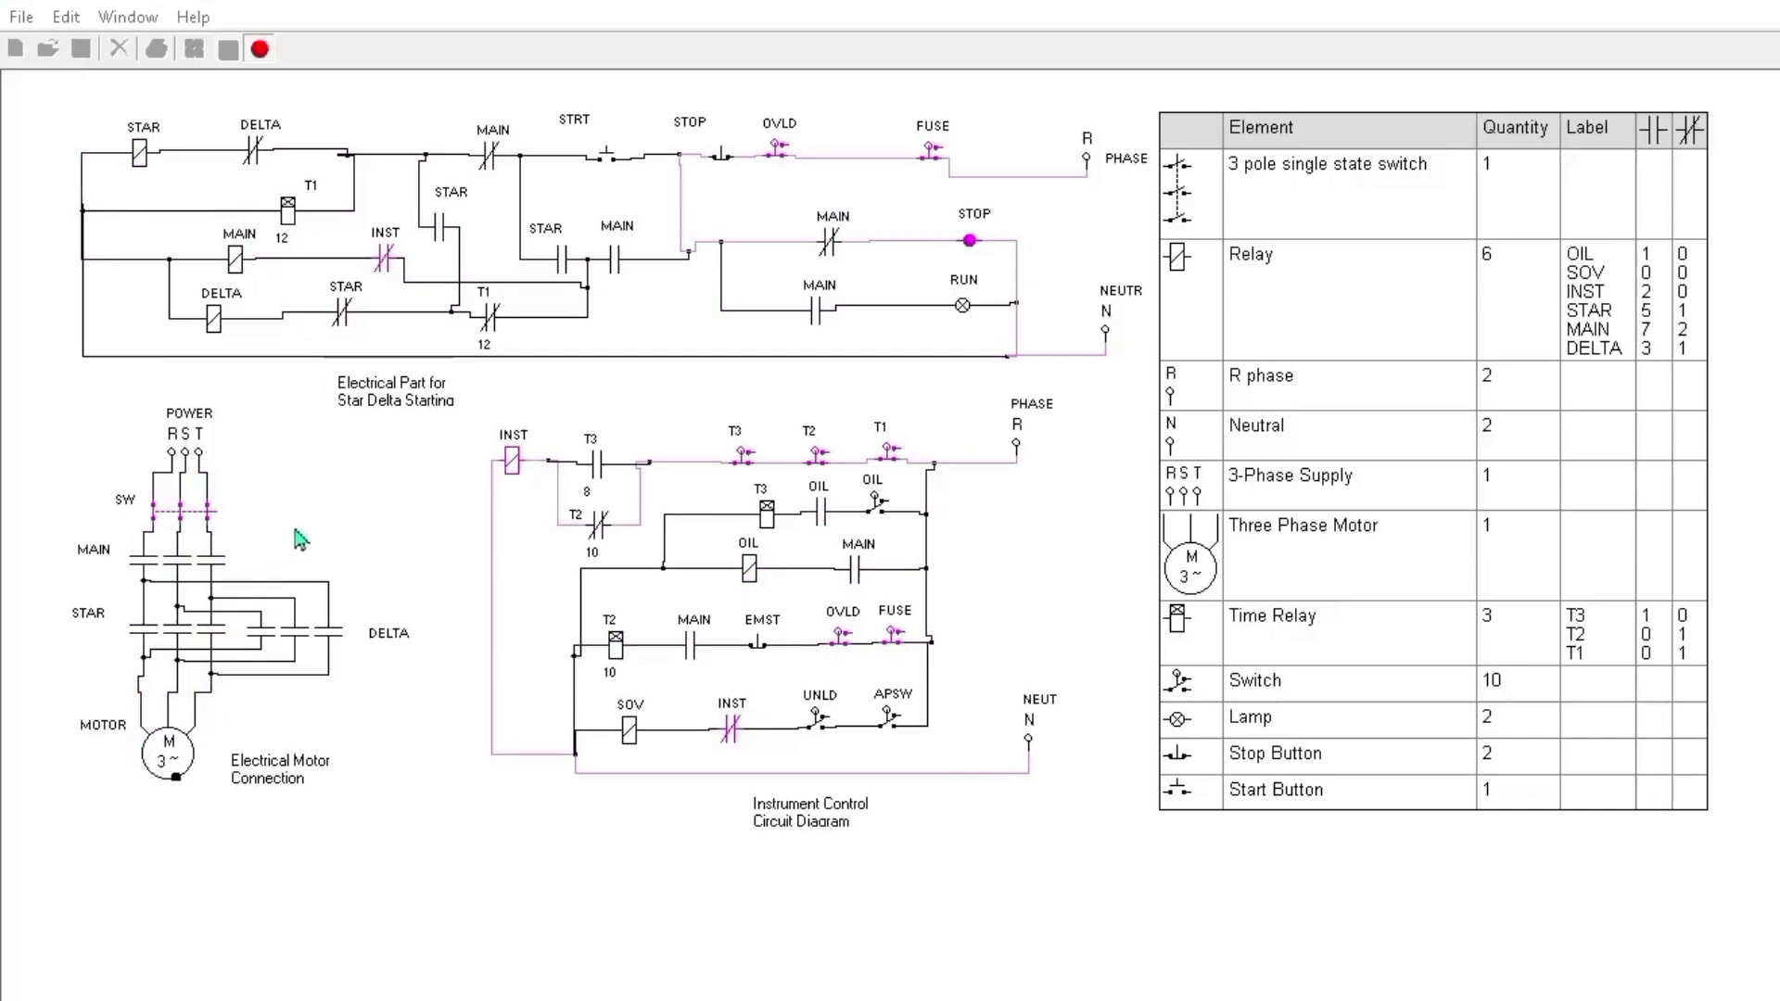
- Close the OIL switch of the instrument control circuit, start the motor with STRT and stop it with STOP
{"action": "left_click", "coordinate": [877, 505]}
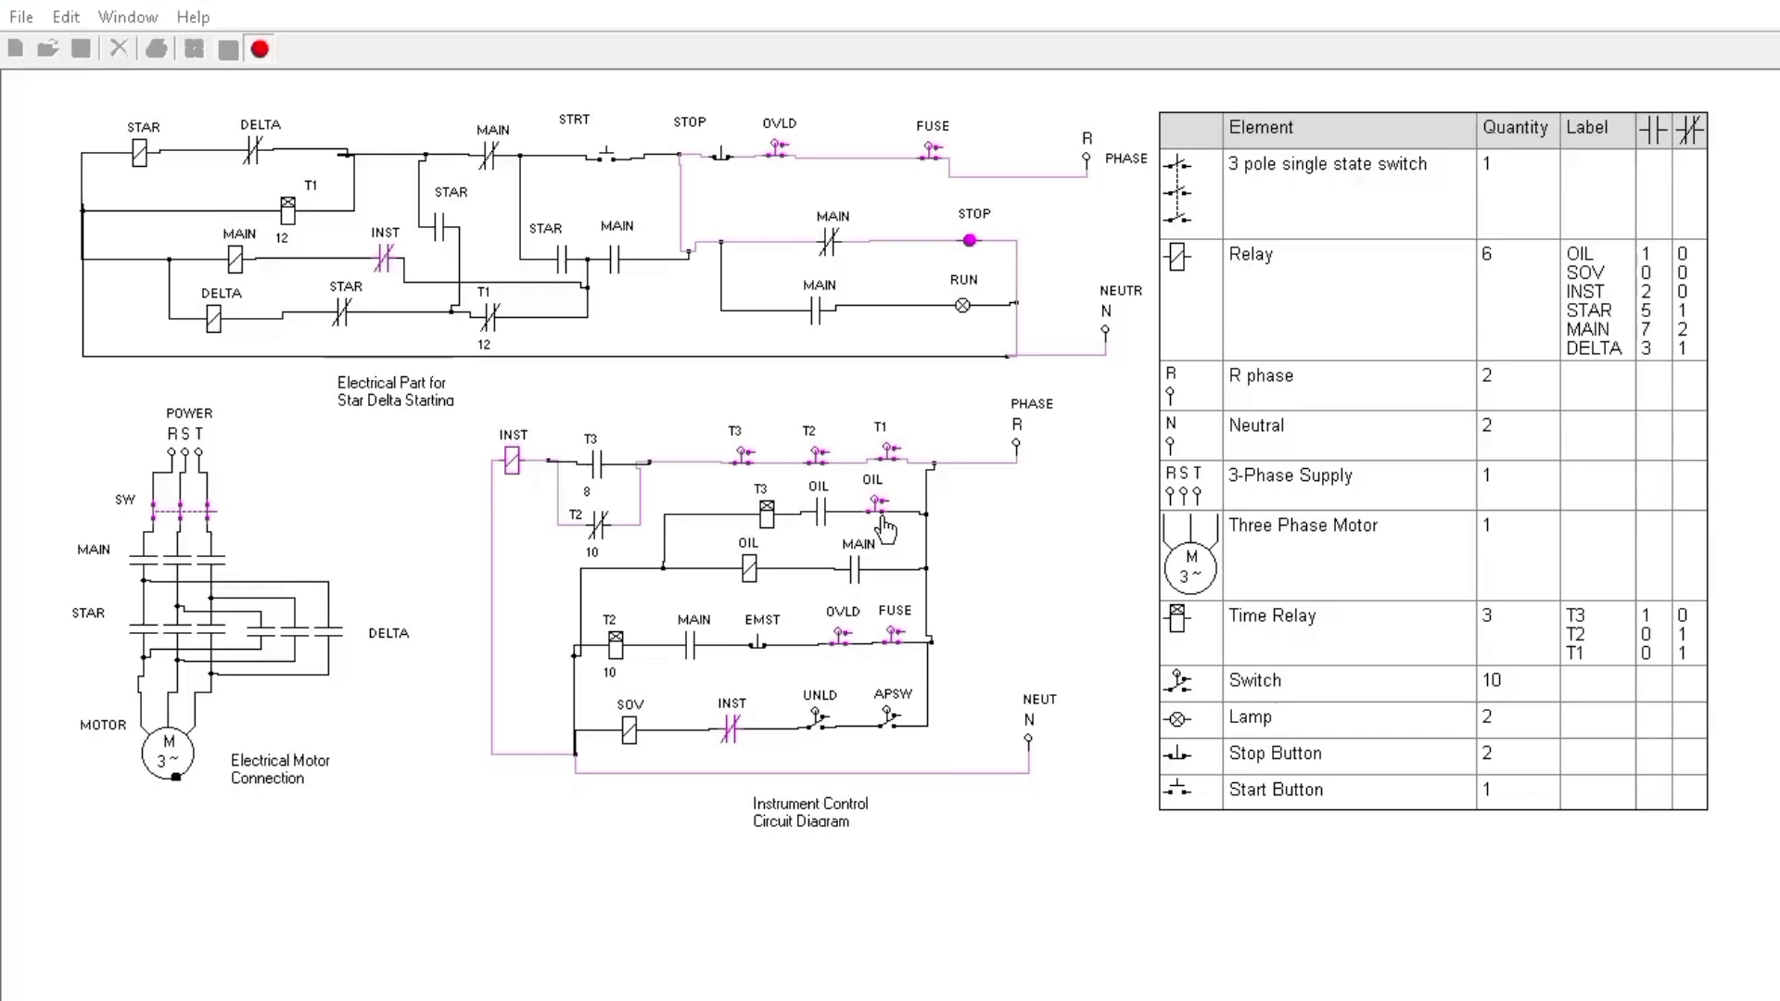
{"action": "left_click", "coordinate": [607, 167]}
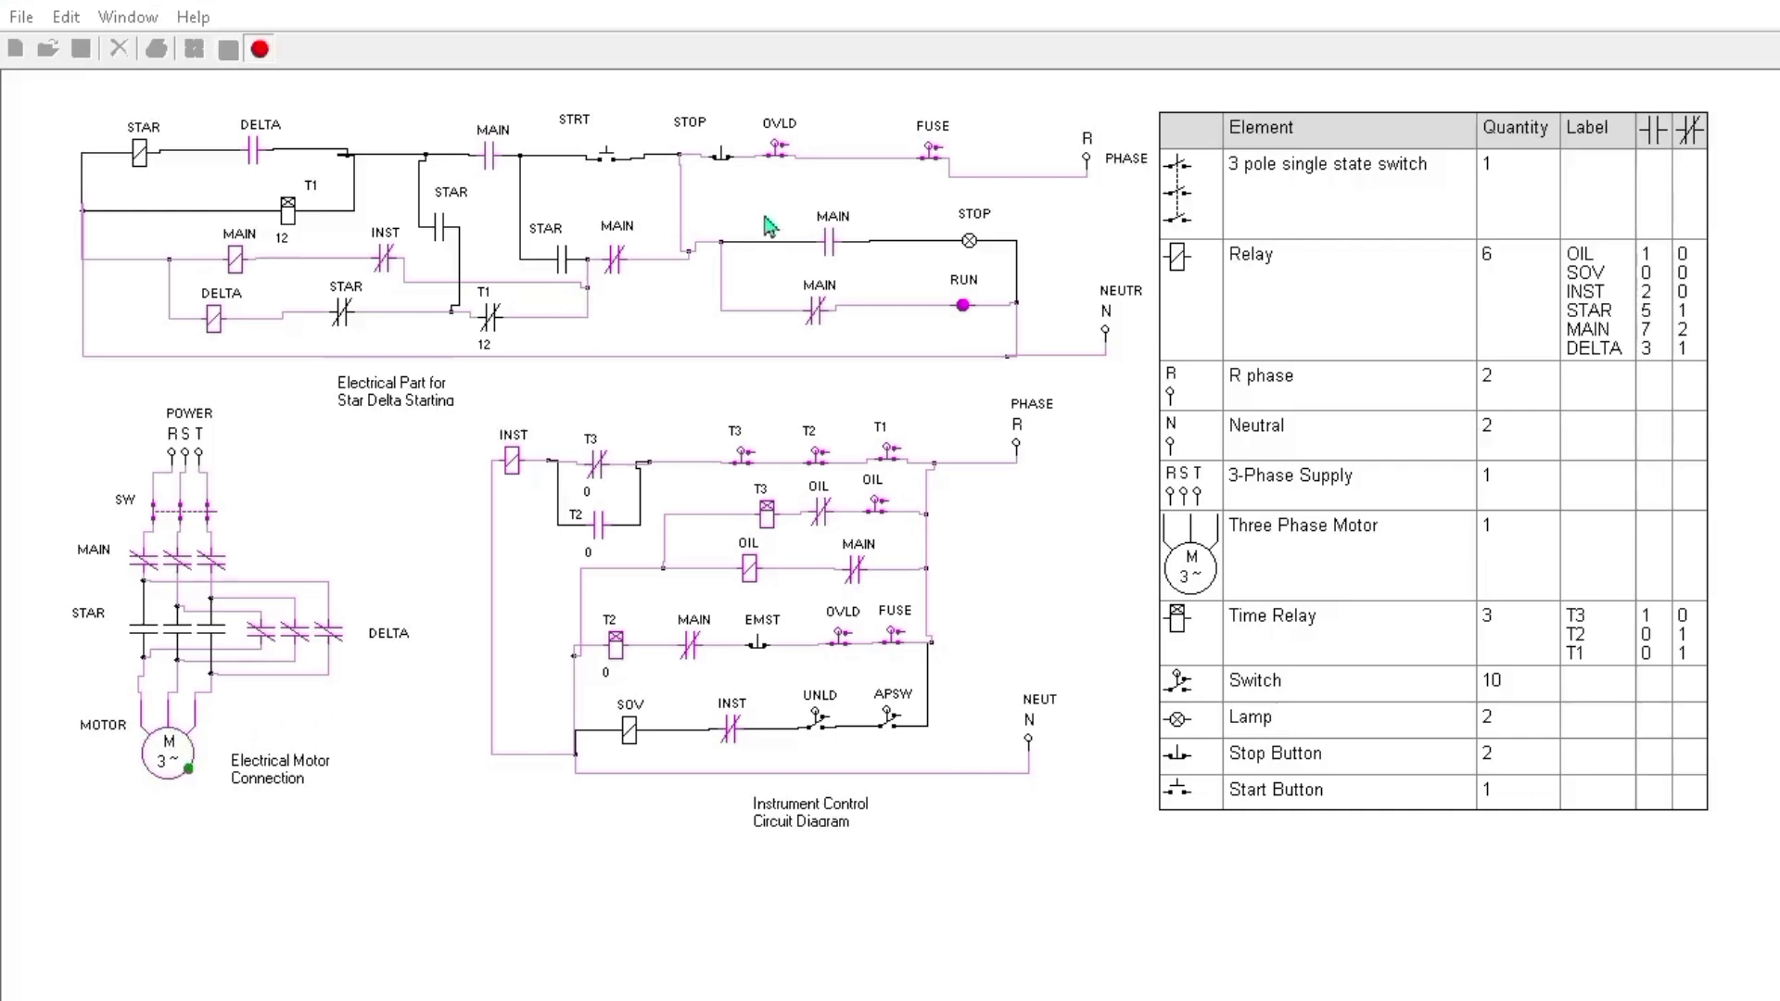
{"action": "left_click", "coordinate": [720, 159]}
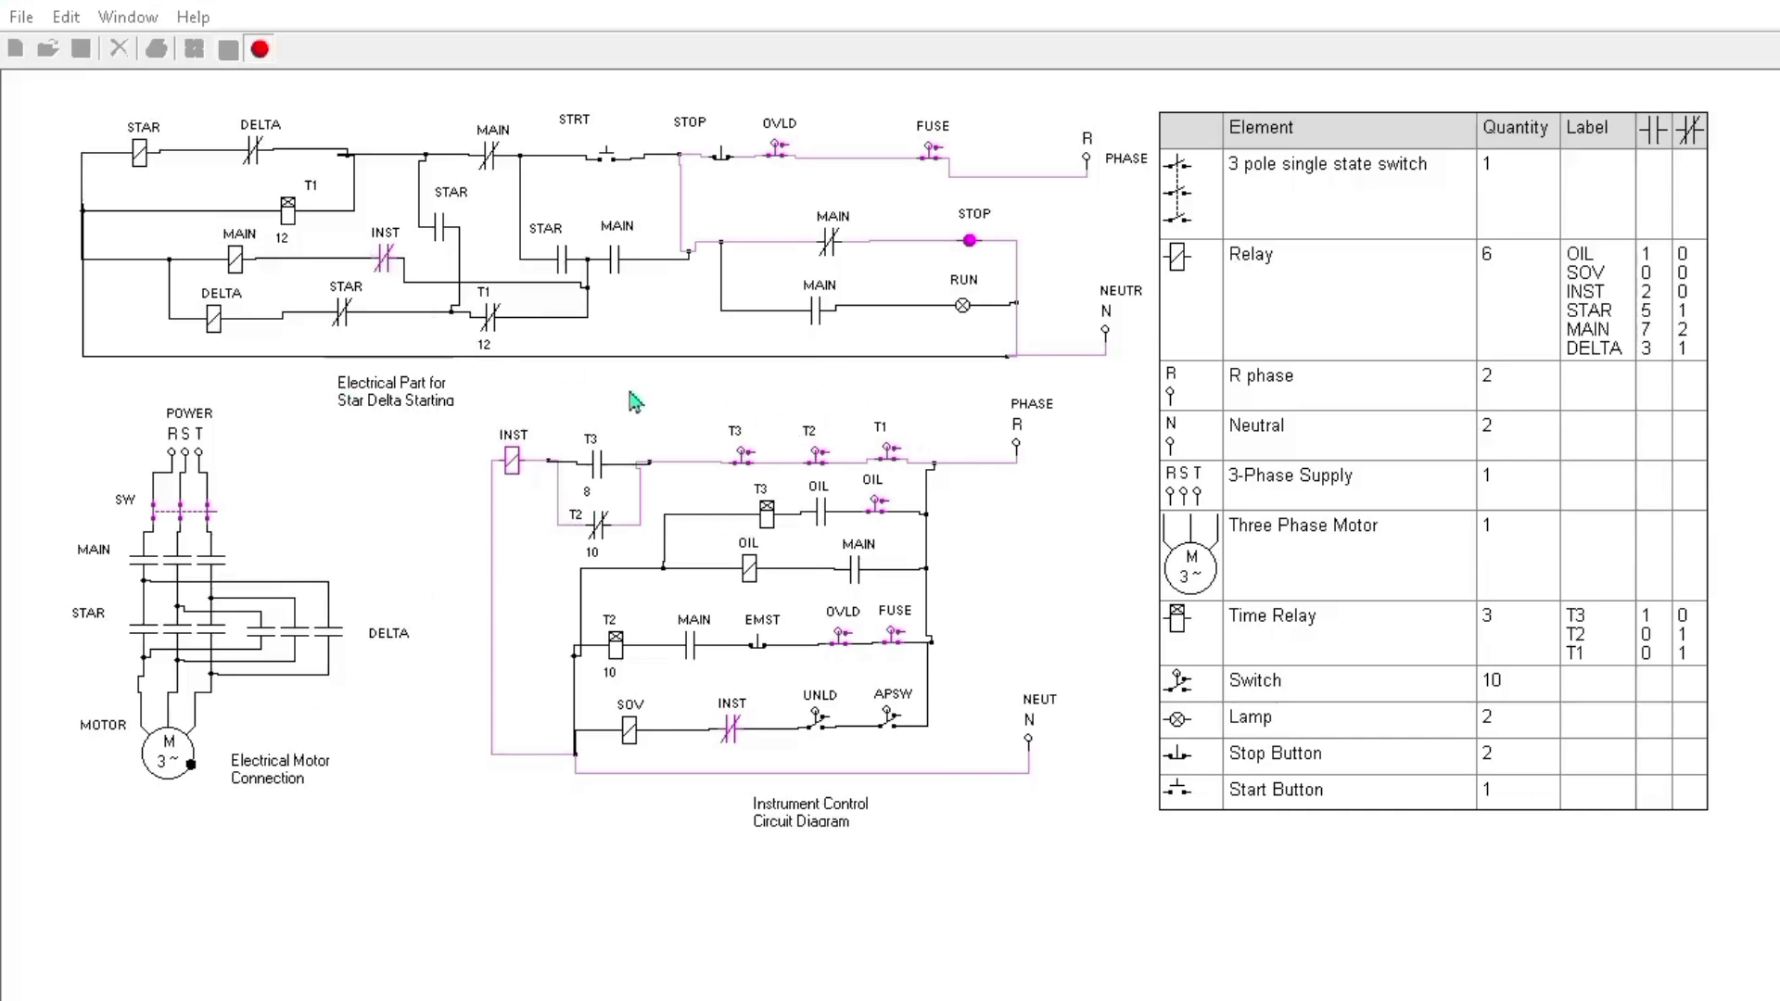
- Test the protective switches by opening and reclosing the starting circuit's OVLD and FUSE and the instrument circuit's T1
{"action": "left_click", "coordinate": [779, 165]}
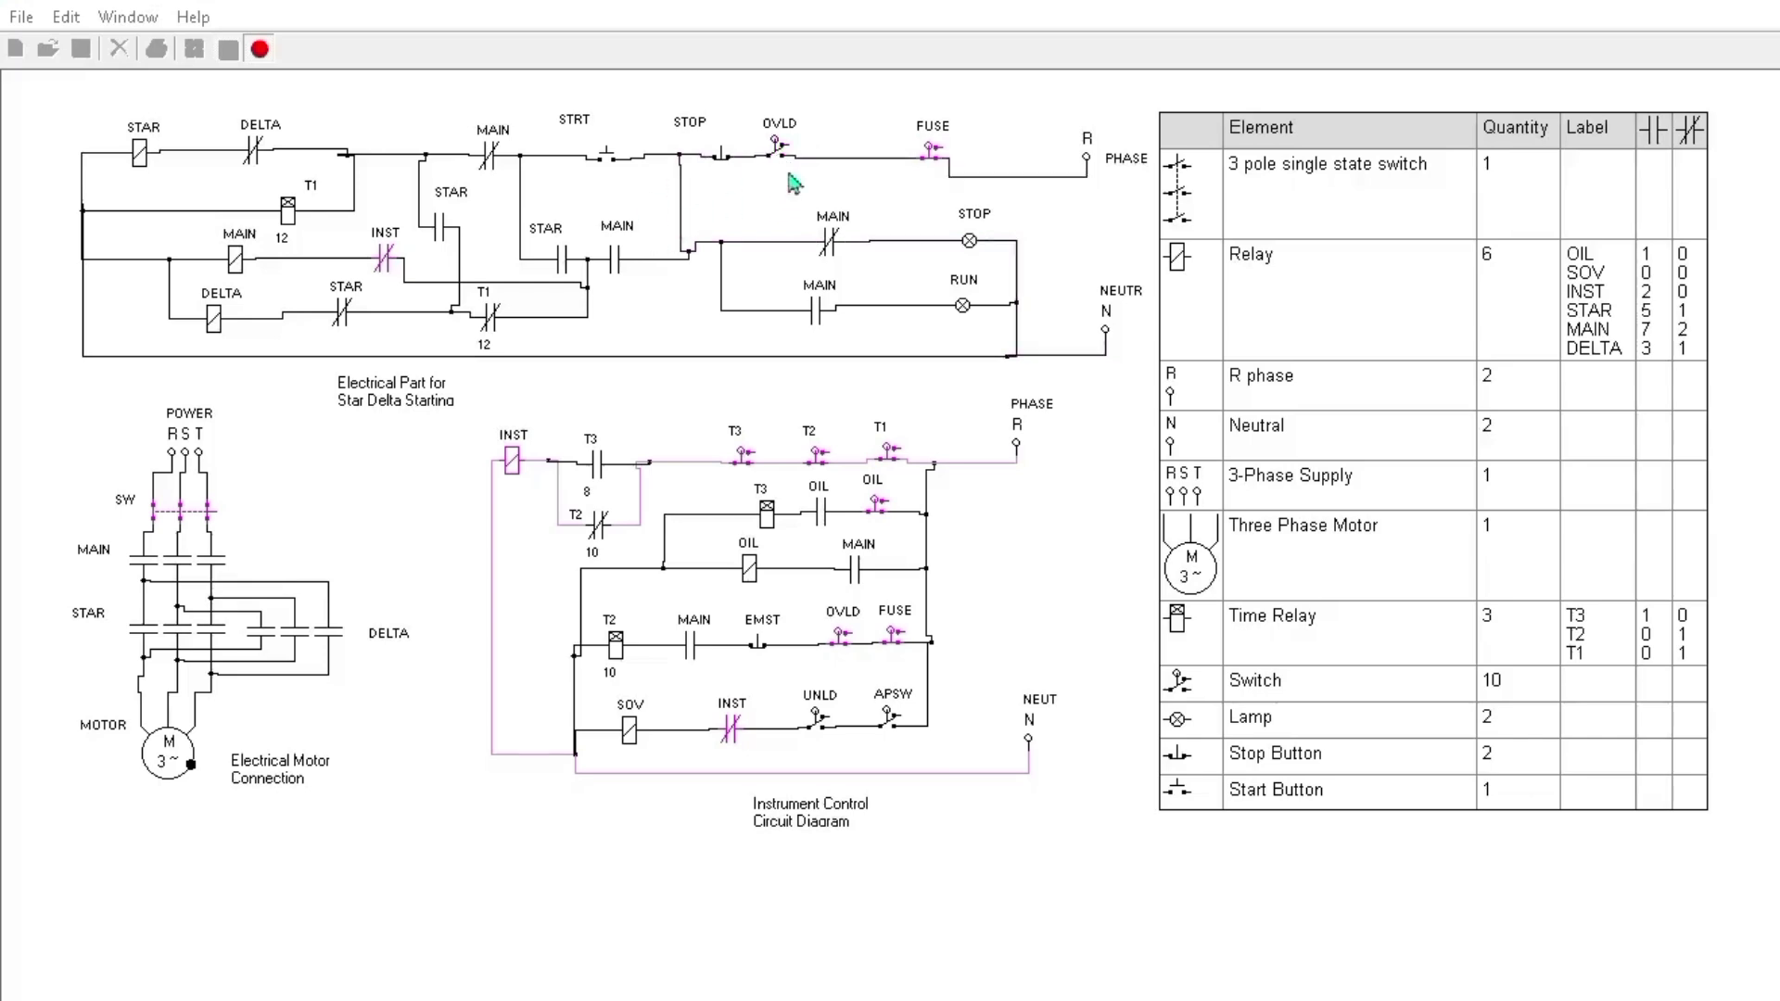
{"action": "left_click", "coordinate": [937, 157]}
{"action": "left_click", "coordinate": [887, 454]}
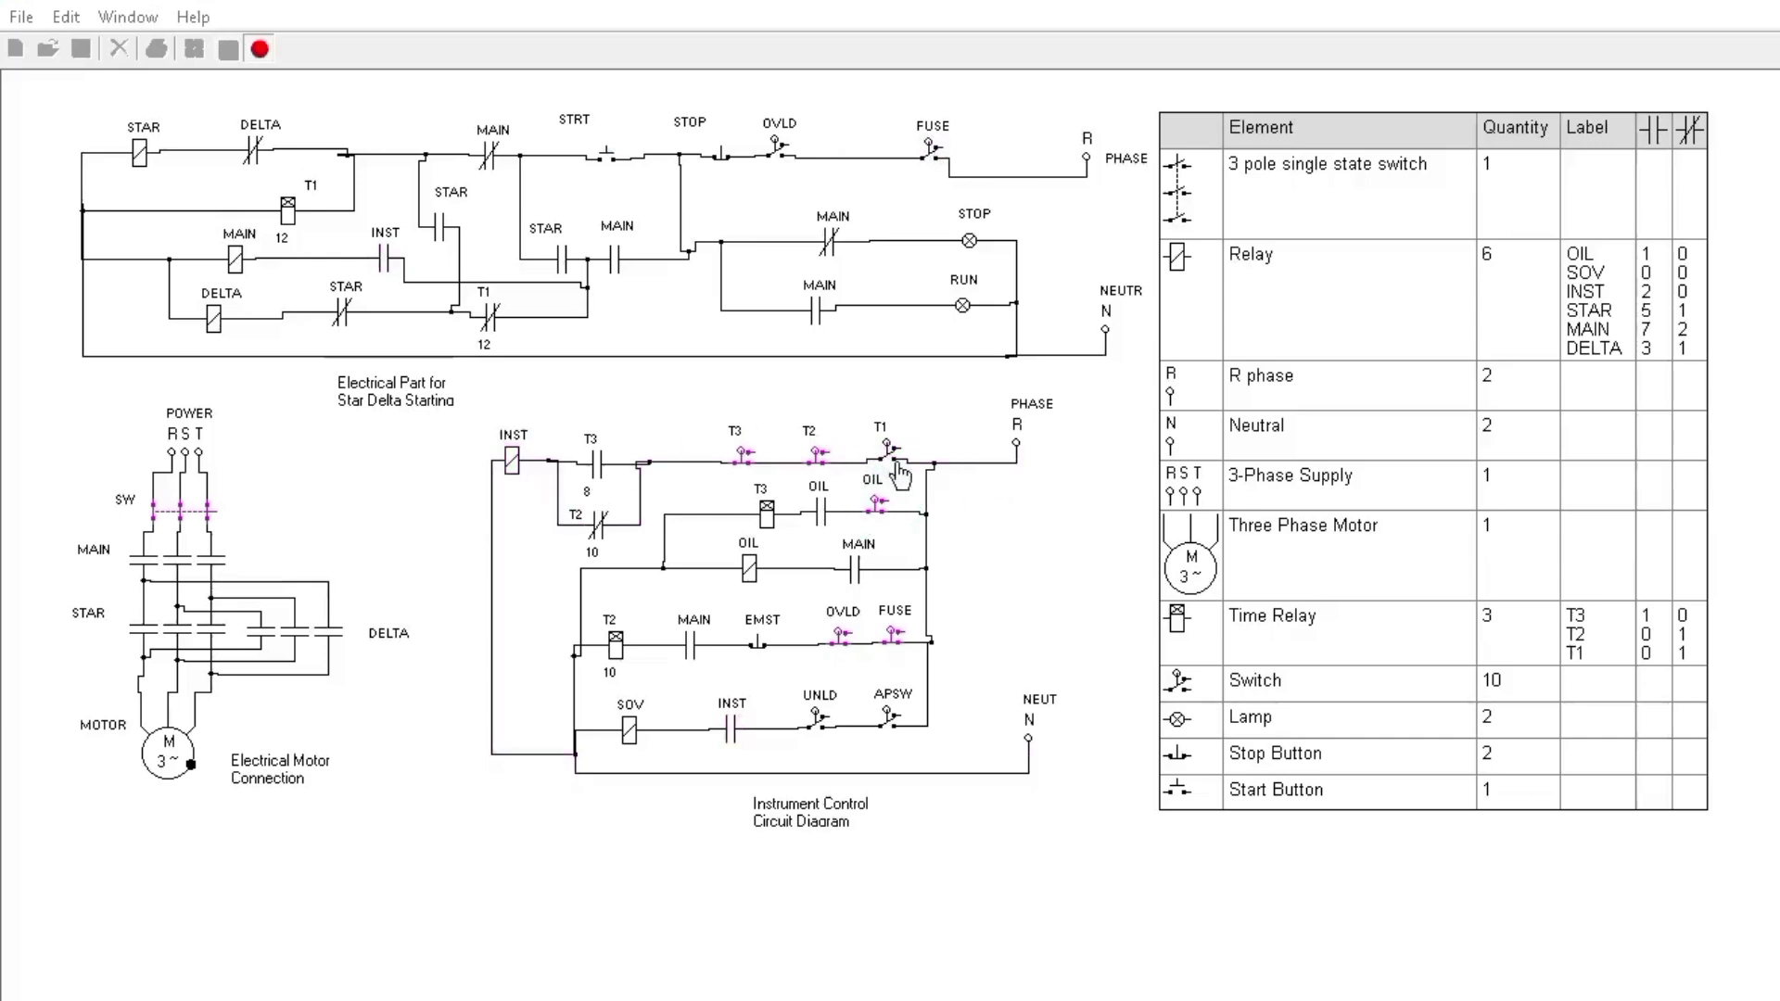
{"action": "left_click", "coordinate": [753, 580]}
{"action": "left_click", "coordinate": [887, 456]}
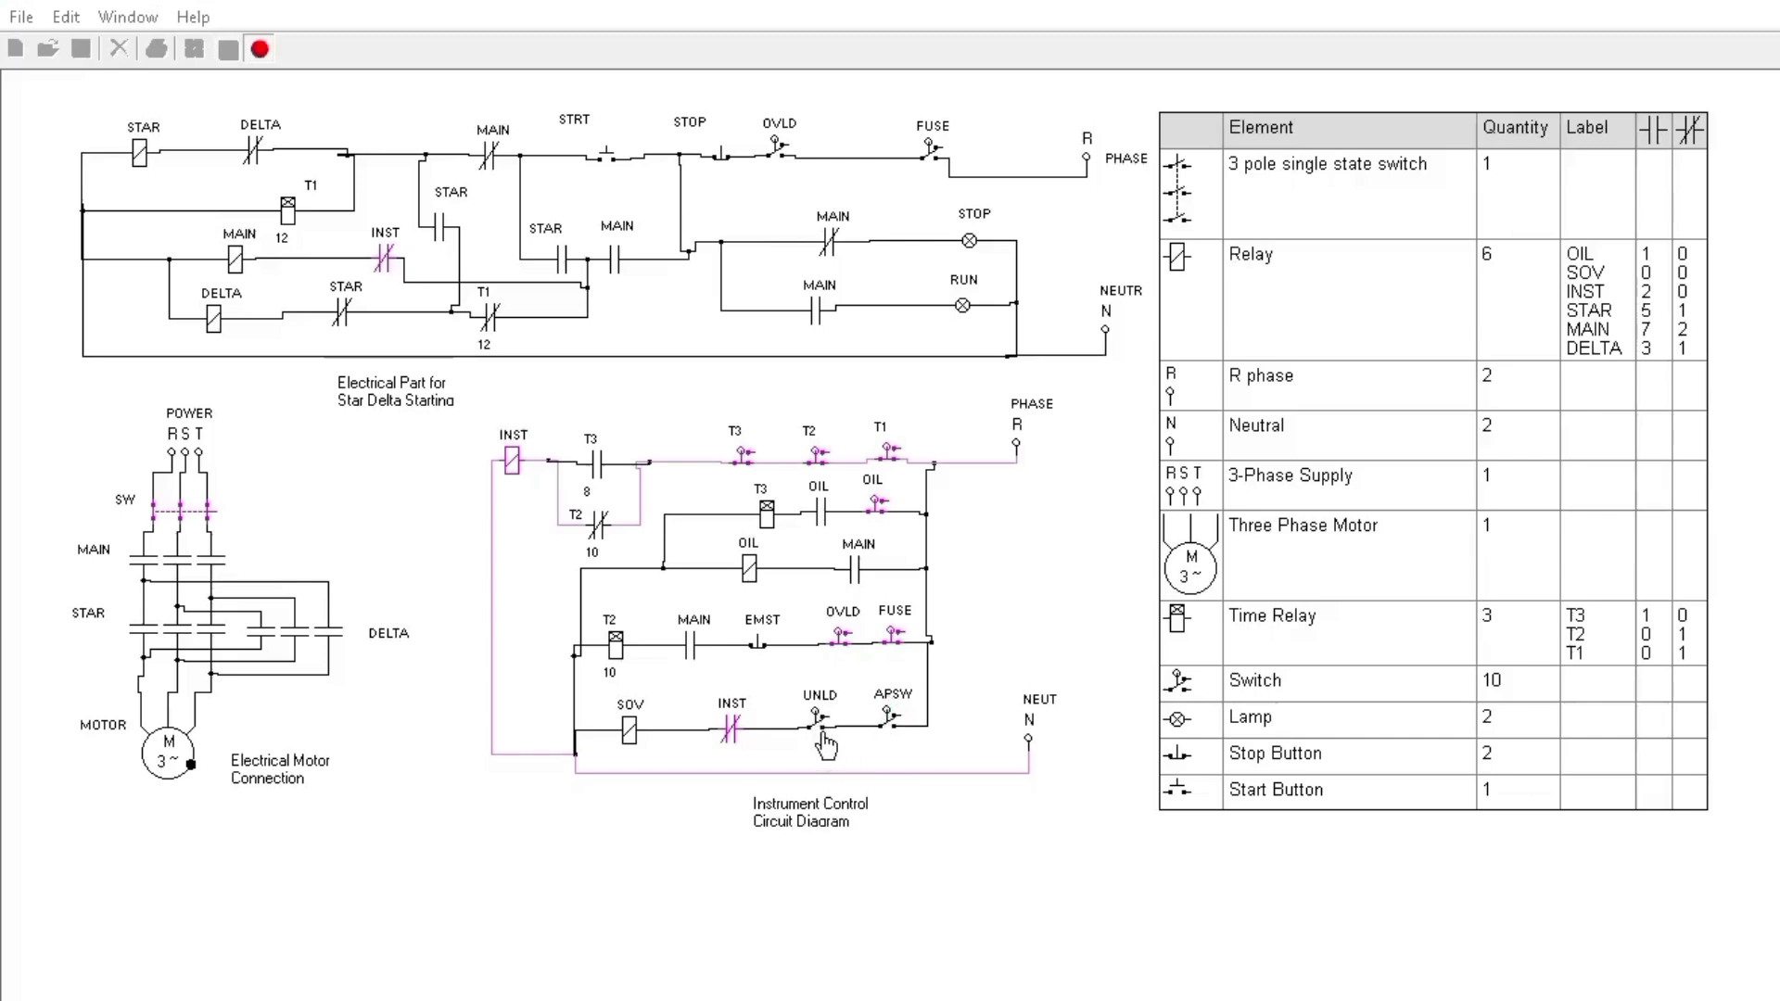
{"action": "left_click", "coordinate": [935, 162]}
{"action": "left_click", "coordinate": [776, 157]}
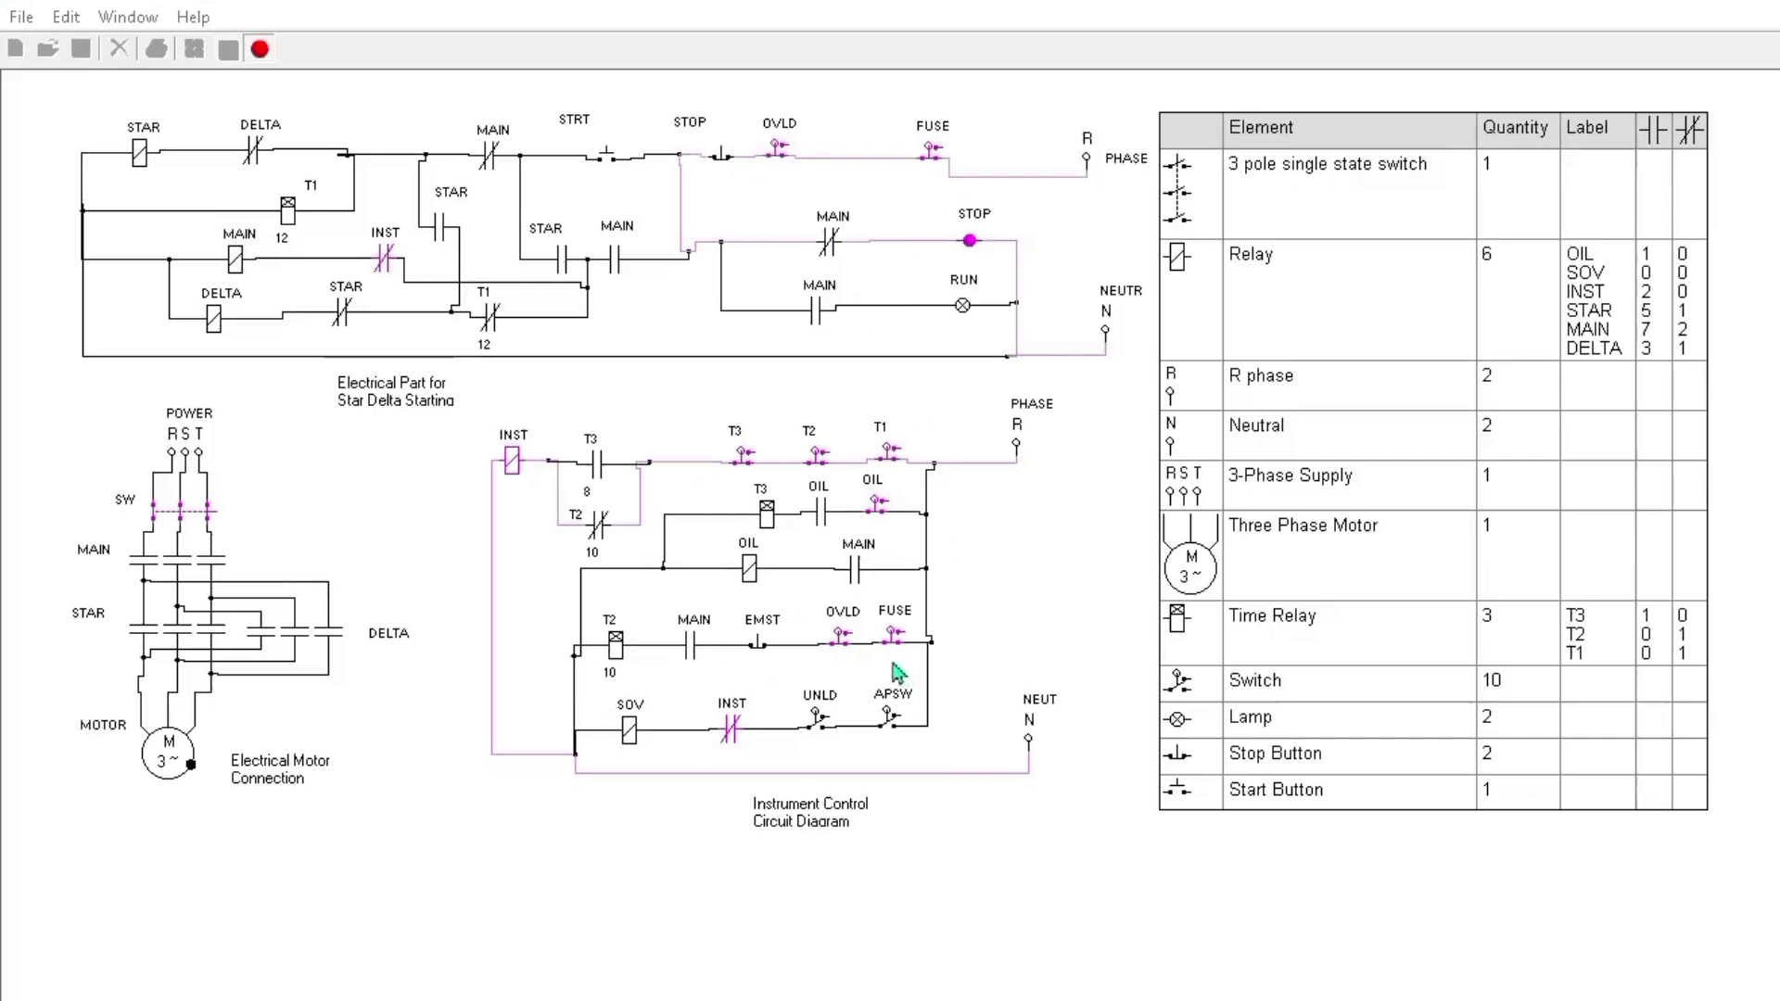
- Start the motor with STRT and test the SOV branch by closing UNLD and APSW and reopening UNLD
{"action": "left_click", "coordinate": [605, 161]}
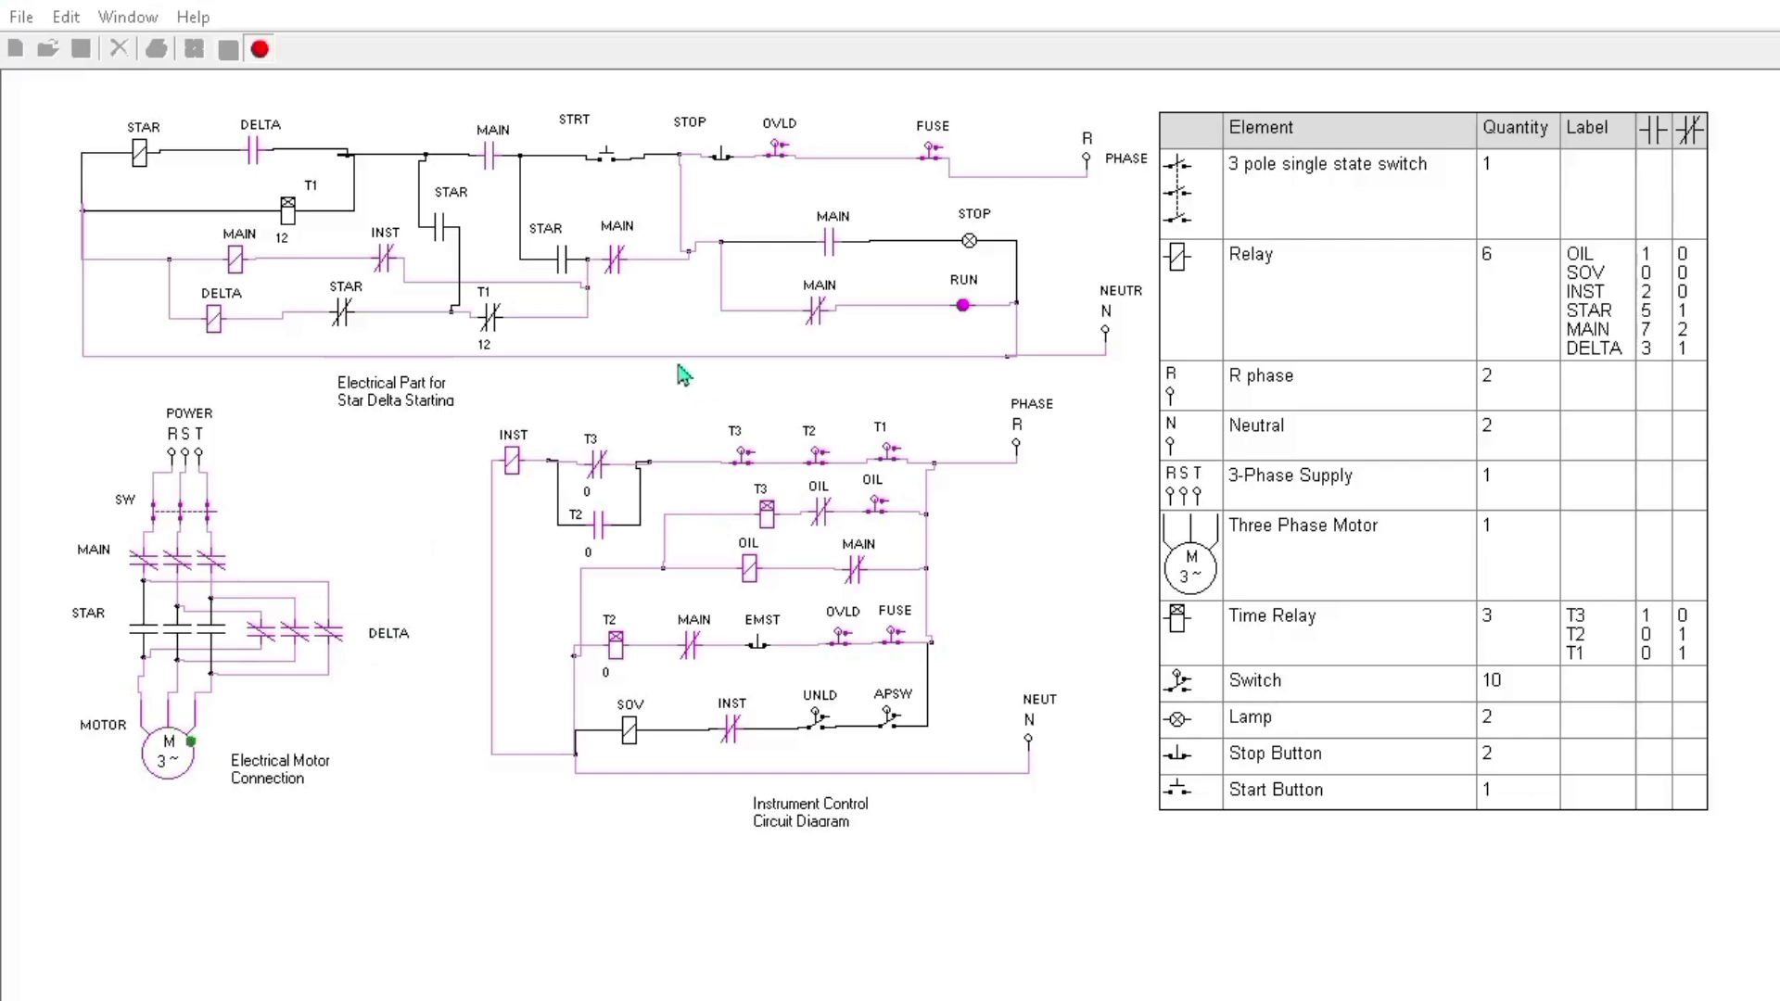
{"action": "left_click", "coordinate": [817, 728]}
{"action": "left_click", "coordinate": [882, 728]}
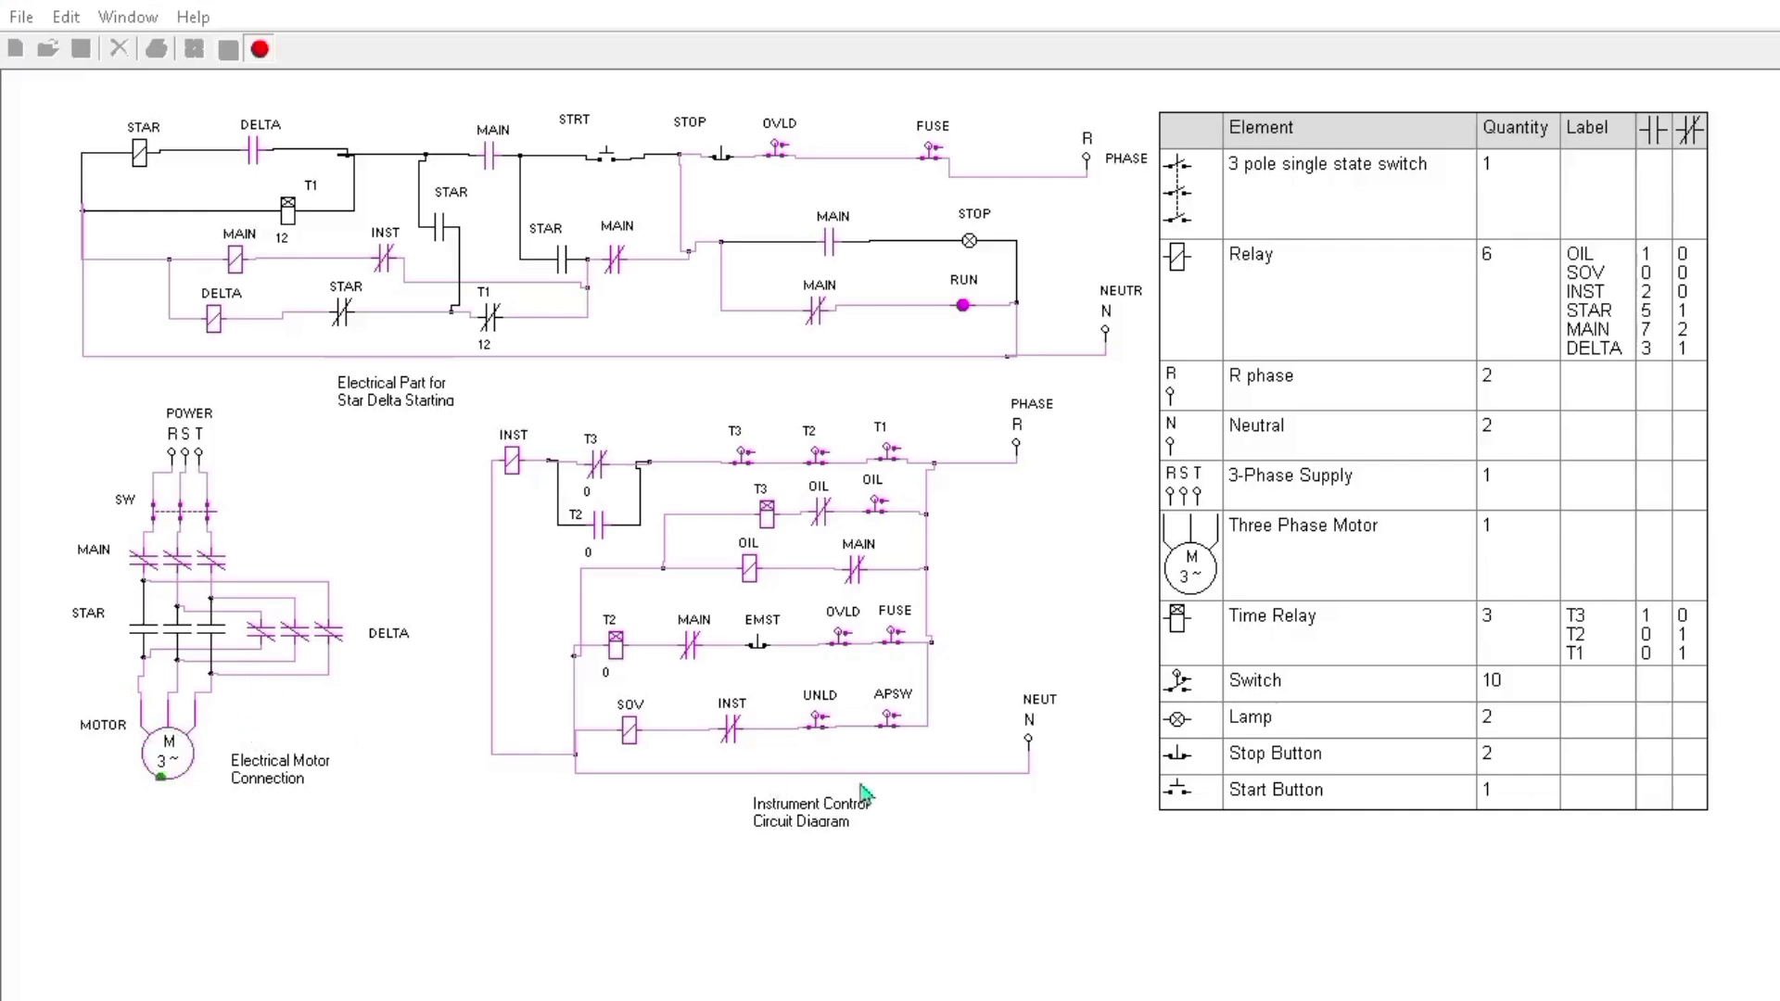
{"action": "left_click", "coordinate": [818, 725]}
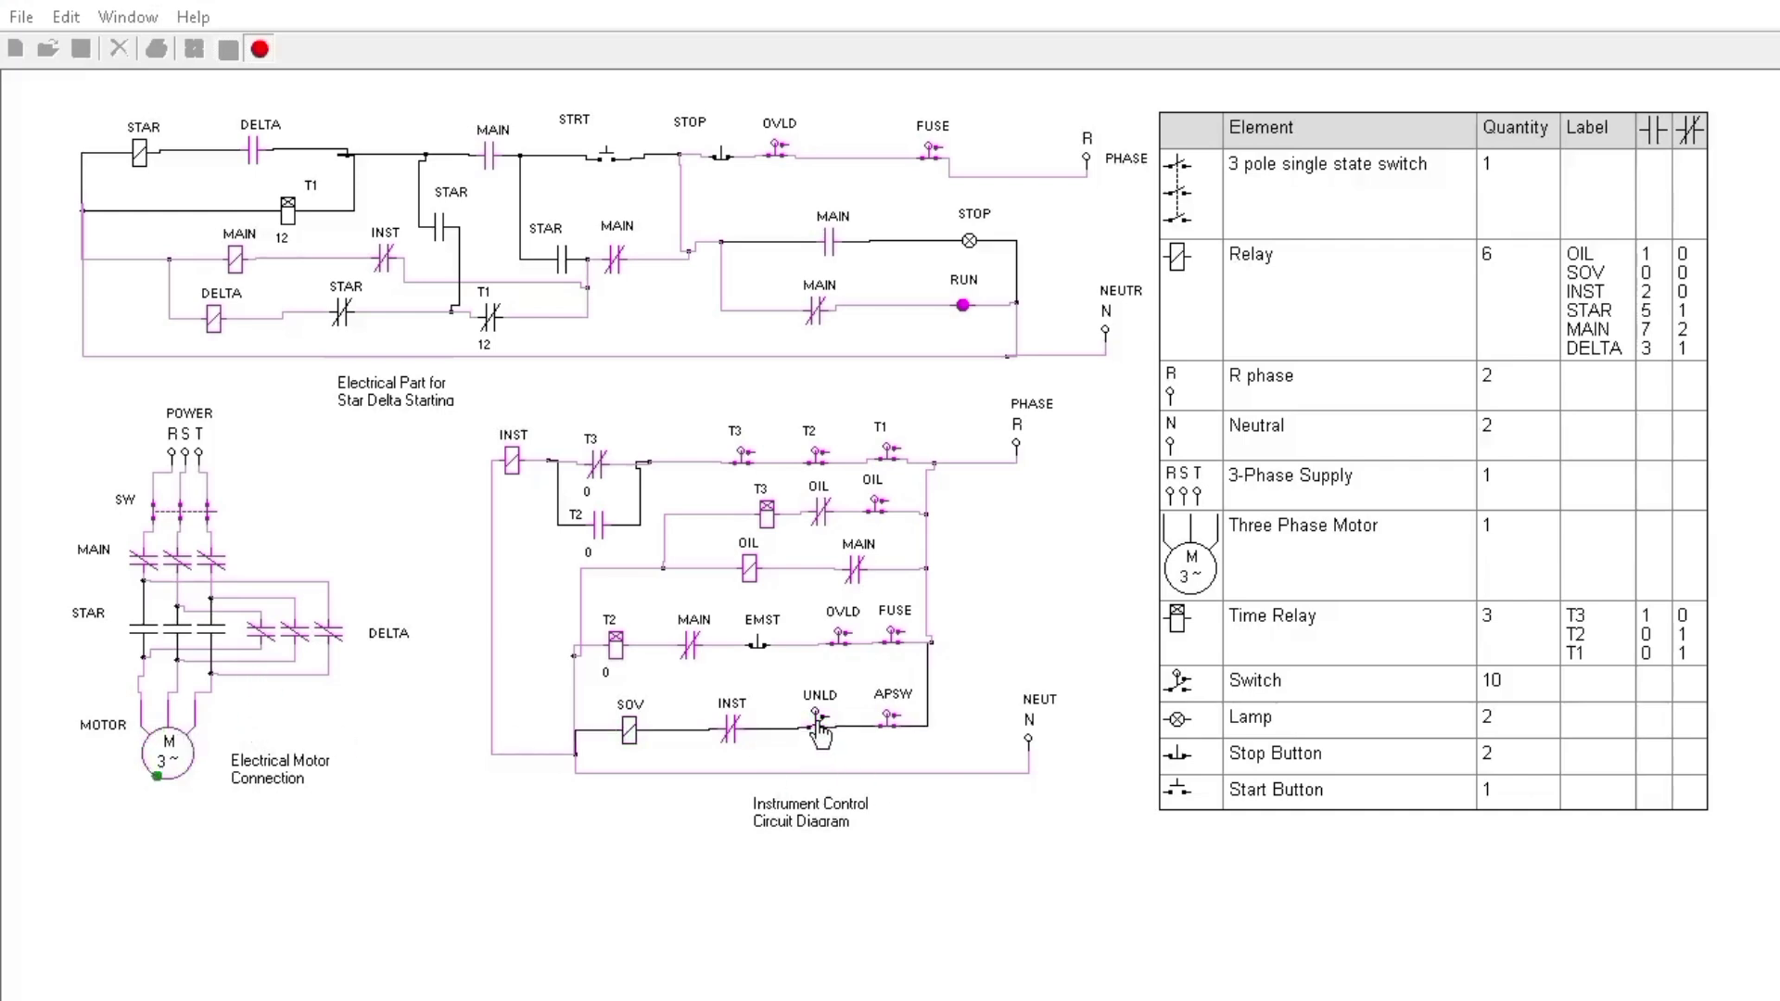